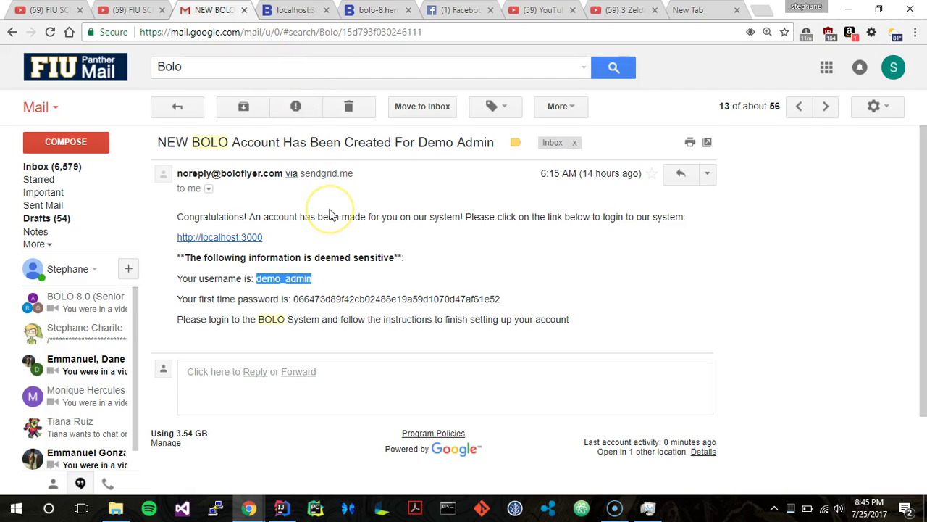
Scroll the 'NEW BOLO Account' welcome email to show the admin username and first-time password.
{"action": "scroll", "coordinate": [330, 215], "scroll_direction": "down", "scroll_amount": 1}
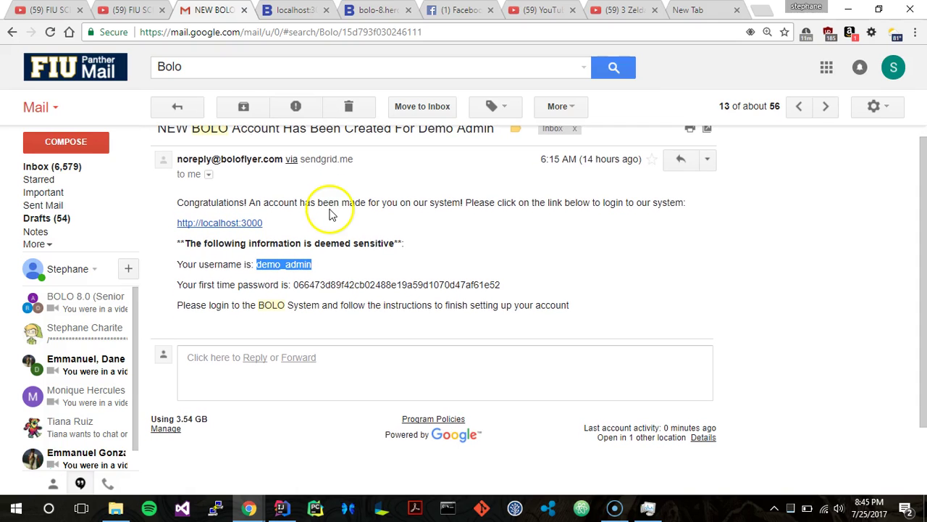
Log into BOLO App with the new admin username and the emailed first-time password.
{"action": "left_click", "coordinate": [290, 9]}
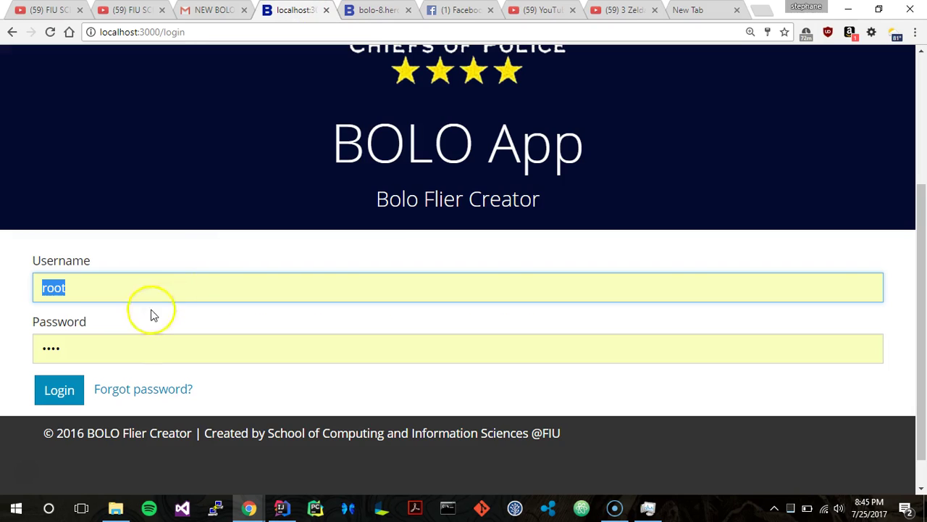
{"action": "type", "text": "demo_admin"}
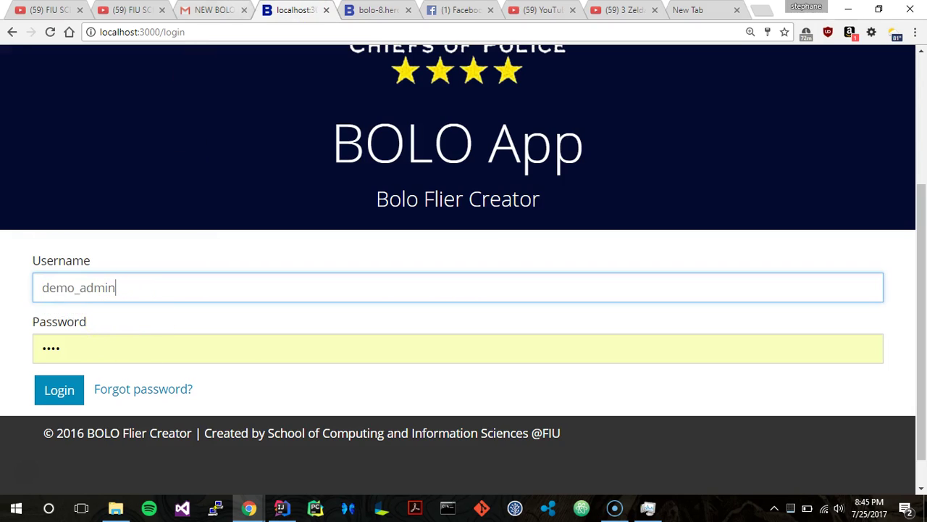
{"action": "key", "text": "ctrl+shift+Tab"}
{"action": "double_click", "coordinate": [330, 284]}
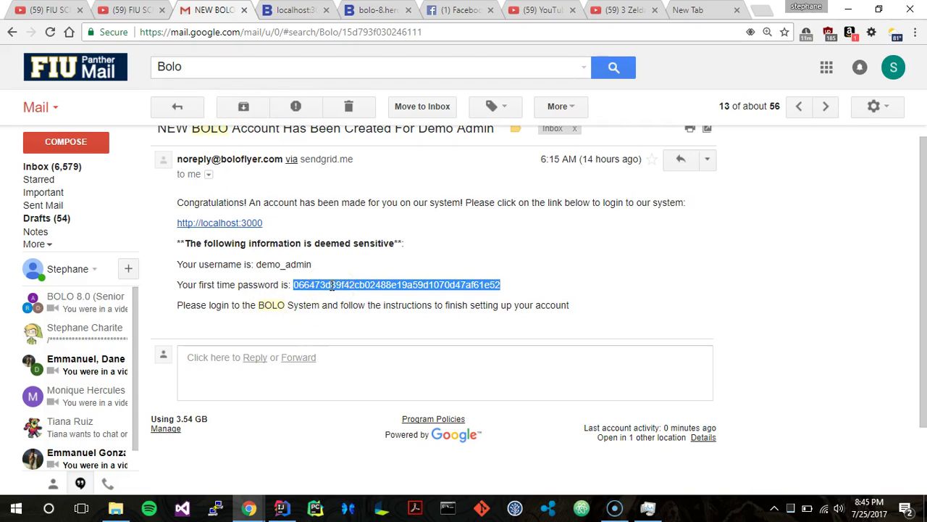
{"action": "left_click", "coordinate": [290, 9]}
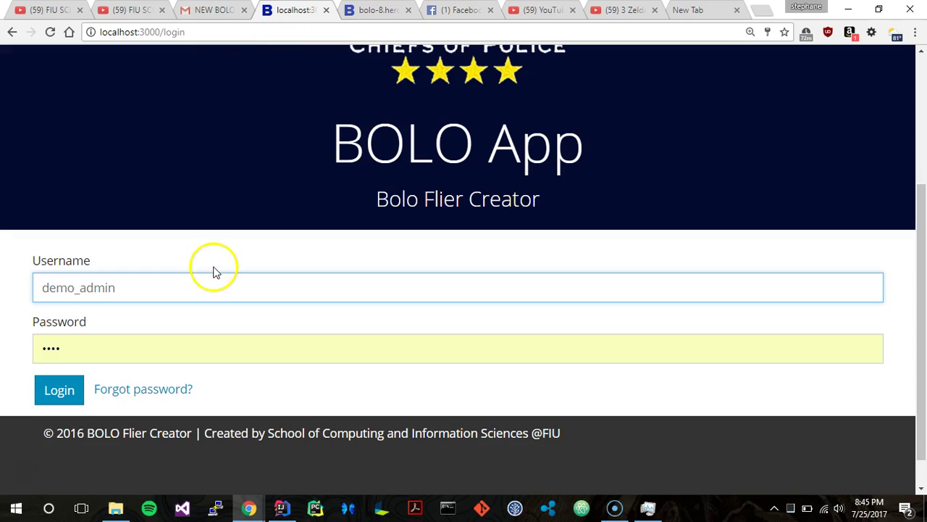
{"action": "scroll", "coordinate": [174, 326], "scroll_direction": "down", "scroll_amount": 1}
{"action": "double_click", "coordinate": [161, 339]}
{"action": "key", "text": "ctrl+v"}
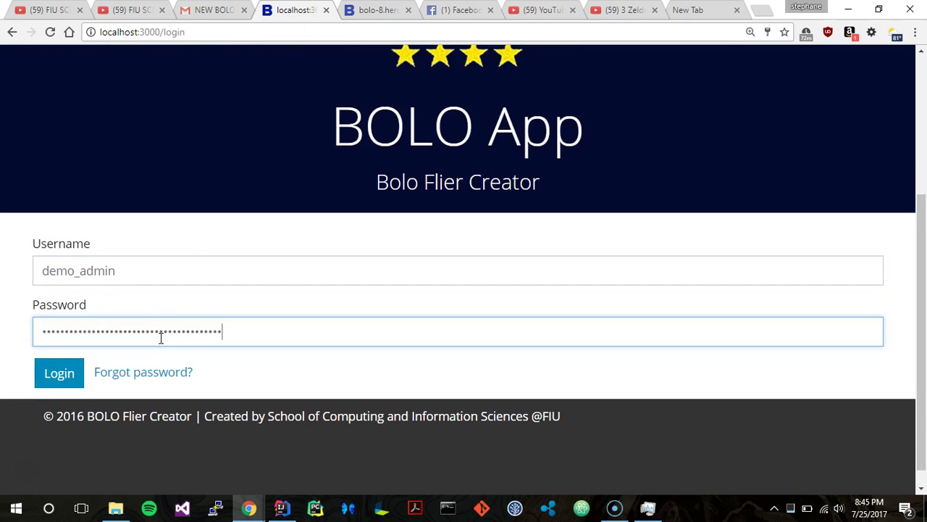
{"action": "left_click", "coordinate": [53, 382]}
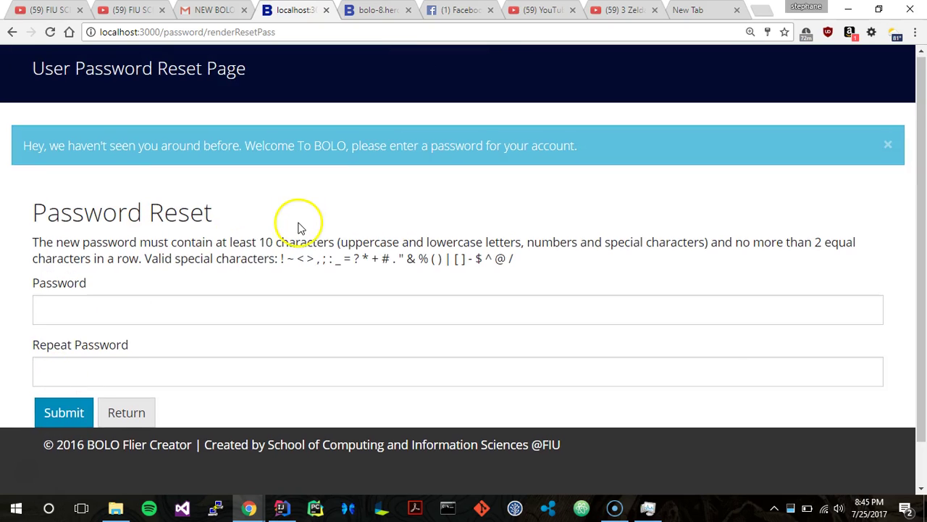
Enter a new 10-character password in Password and Repeat Password, then submit the reset.
{"action": "scroll", "coordinate": [268, 224], "scroll_direction": "down", "scroll_amount": 1}
{"action": "left_click", "coordinate": [258, 273]}
{"action": "type", "text": "P"}
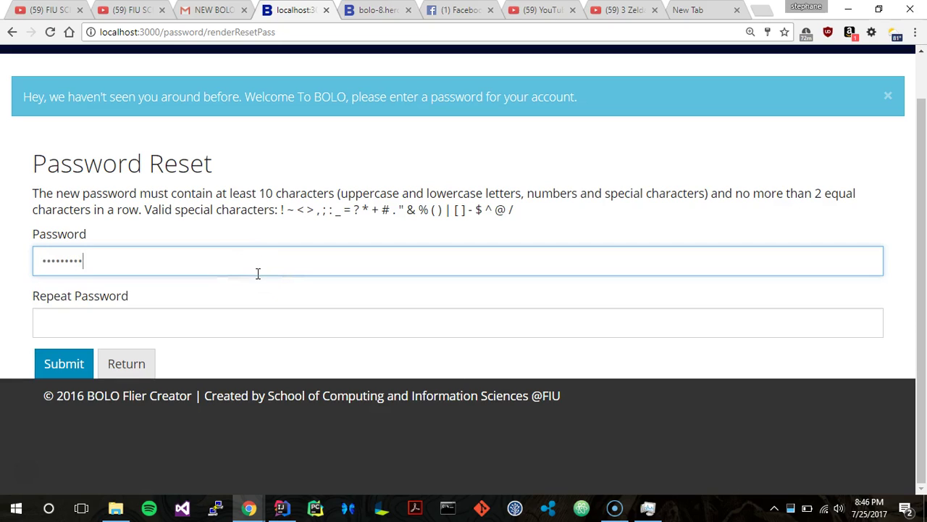
{"action": "left_click", "coordinate": [253, 311]}
{"action": "type", "text": "P"}
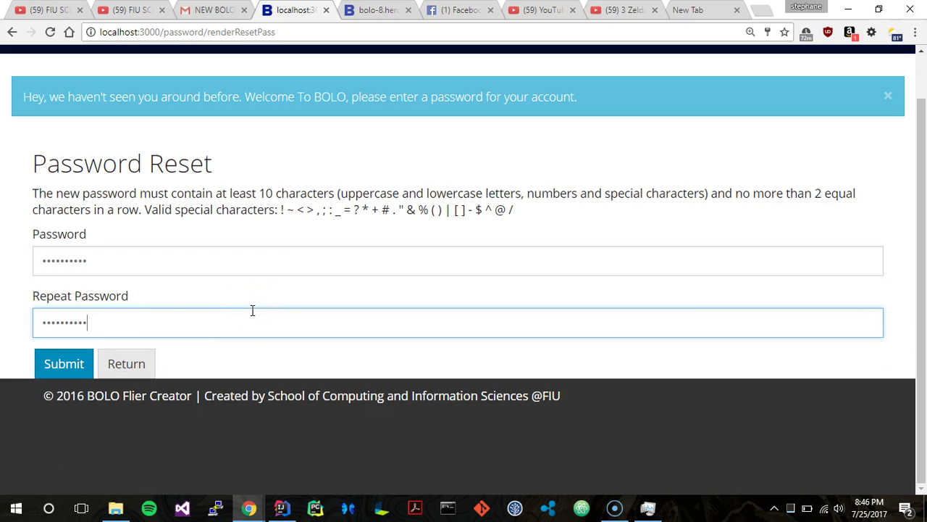
{"action": "left_click", "coordinate": [80, 365]}
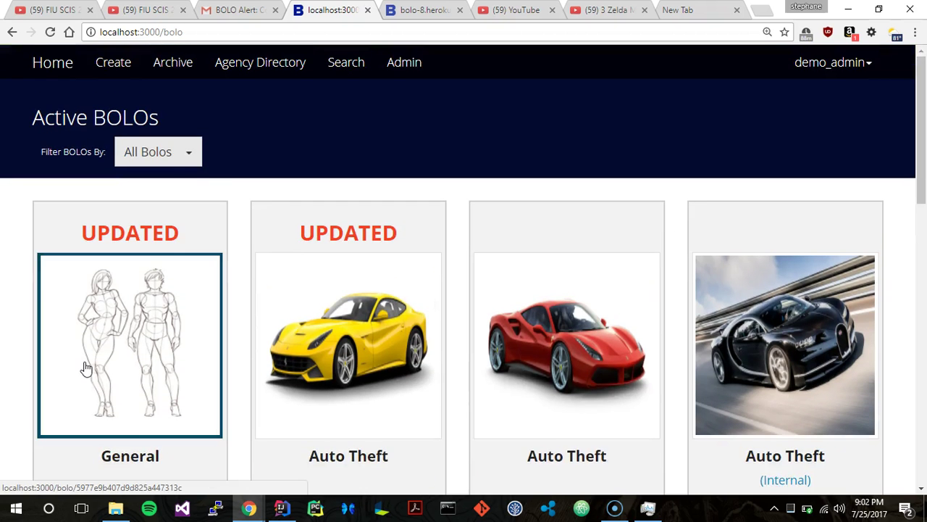
{"action": "scroll", "coordinate": [86, 366], "scroll_direction": "down", "scroll_amount": 3}
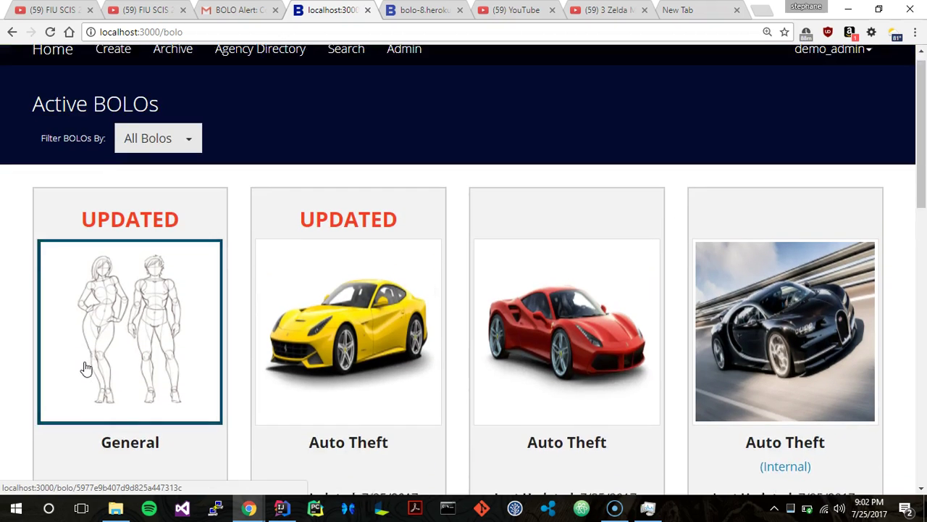
{"action": "scroll", "coordinate": [85, 366], "scroll_direction": "down", "scroll_amount": 8}
{"action": "scroll", "coordinate": [85, 366], "scroll_direction": "up", "scroll_amount": 11}
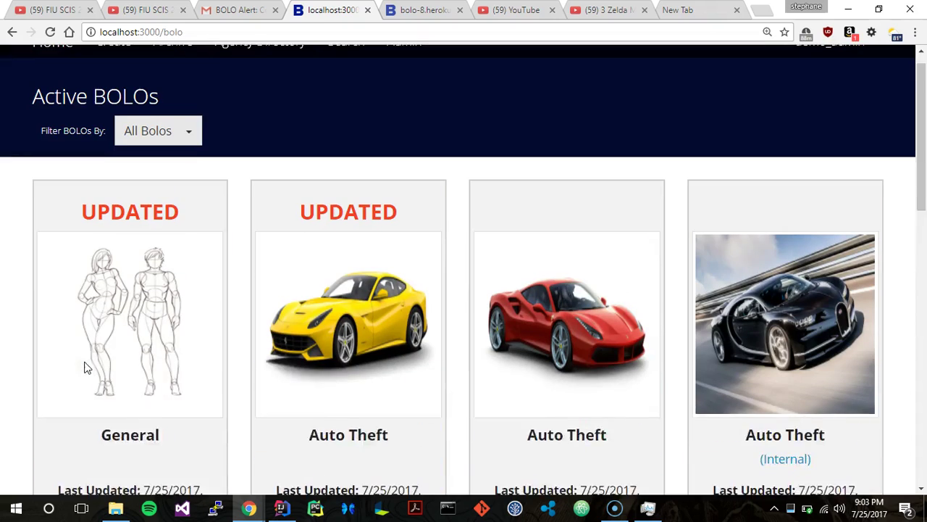
{"action": "scroll", "coordinate": [86, 368], "scroll_direction": "down", "scroll_amount": 3}
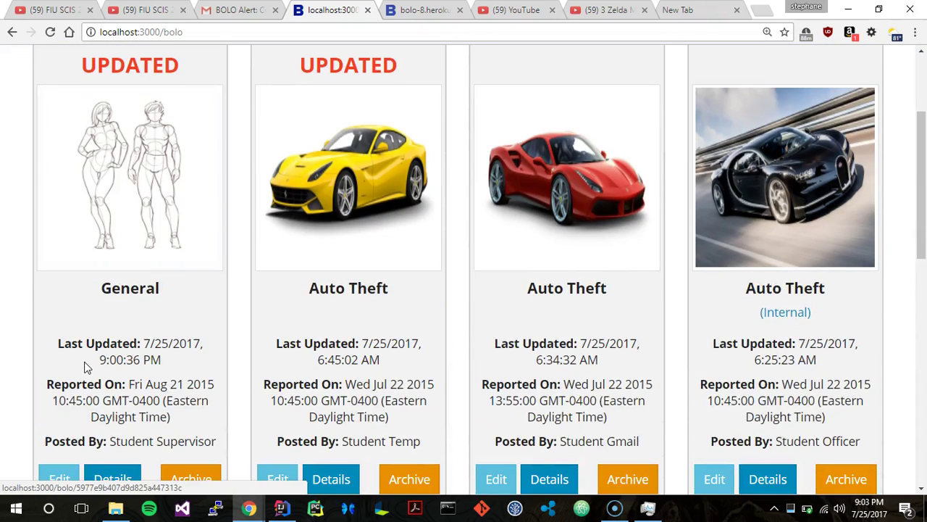
{"action": "scroll", "coordinate": [86, 367], "scroll_direction": "down", "scroll_amount": 3}
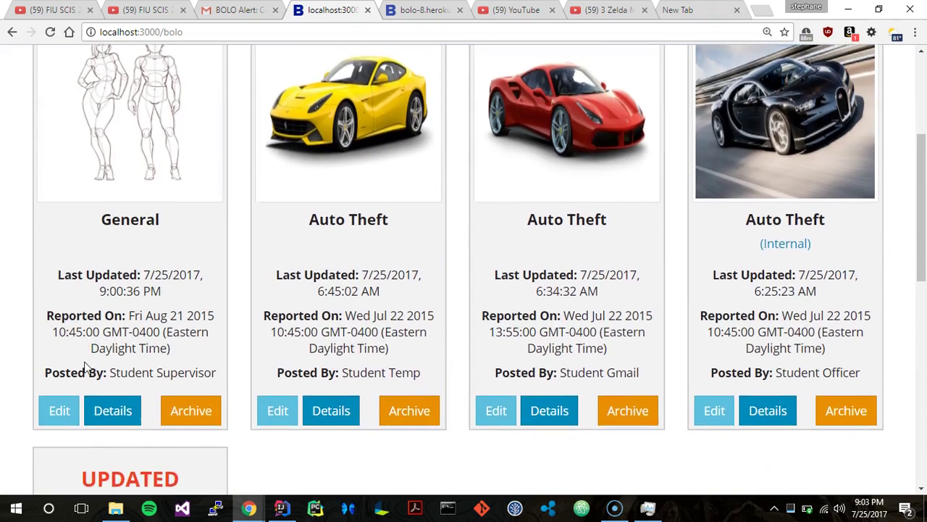
{"action": "scroll", "coordinate": [85, 367], "scroll_direction": "up", "scroll_amount": 5}
{"action": "scroll", "coordinate": [86, 368], "scroll_direction": "down", "scroll_amount": 4}
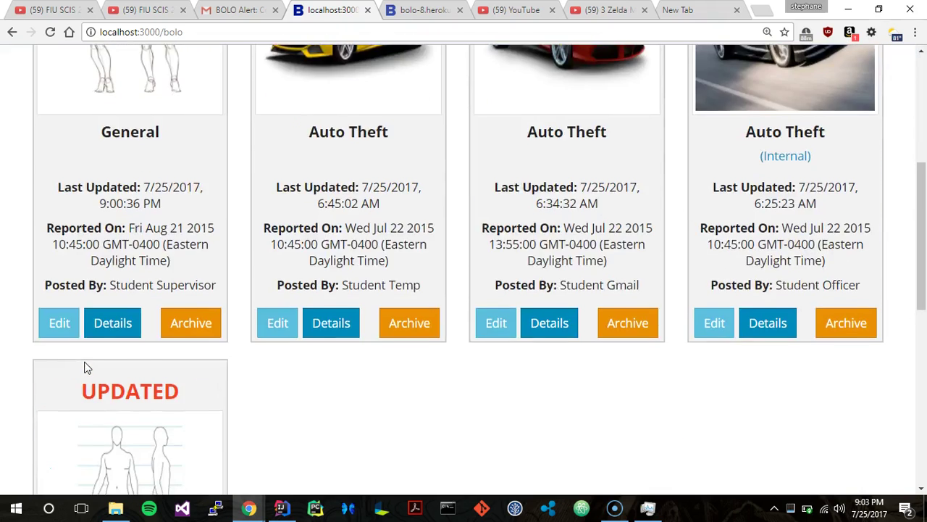
{"action": "scroll", "coordinate": [85, 367], "scroll_direction": "up", "scroll_amount": 3}
{"action": "scroll", "coordinate": [86, 367], "scroll_direction": "up", "scroll_amount": 3}
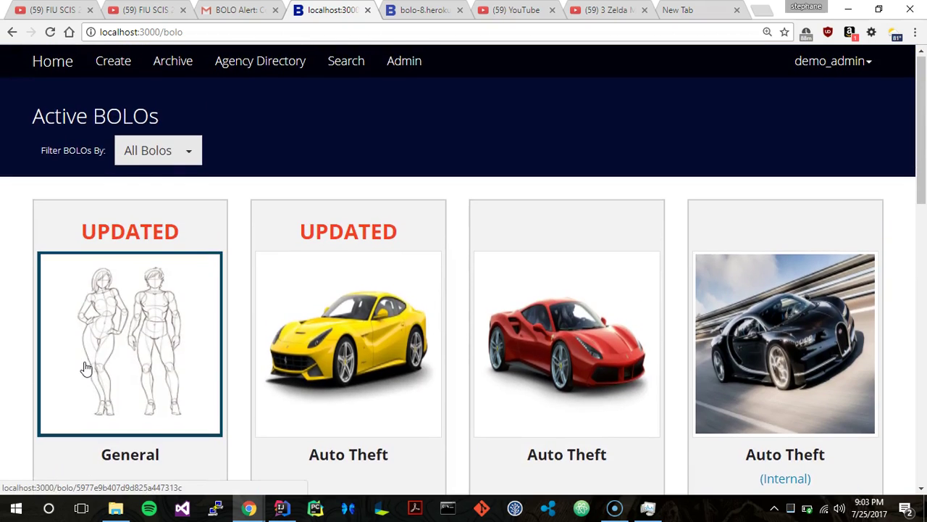
{"action": "scroll", "coordinate": [84, 367], "scroll_direction": "down", "scroll_amount": 4}
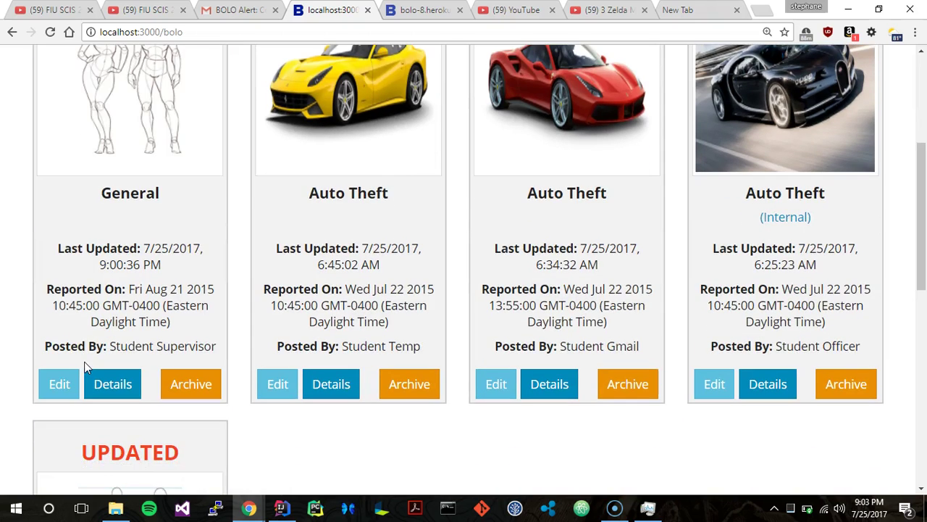
{"action": "scroll", "coordinate": [84, 362], "scroll_direction": "down", "scroll_amount": 1}
{"action": "left_click", "coordinate": [276, 301]}
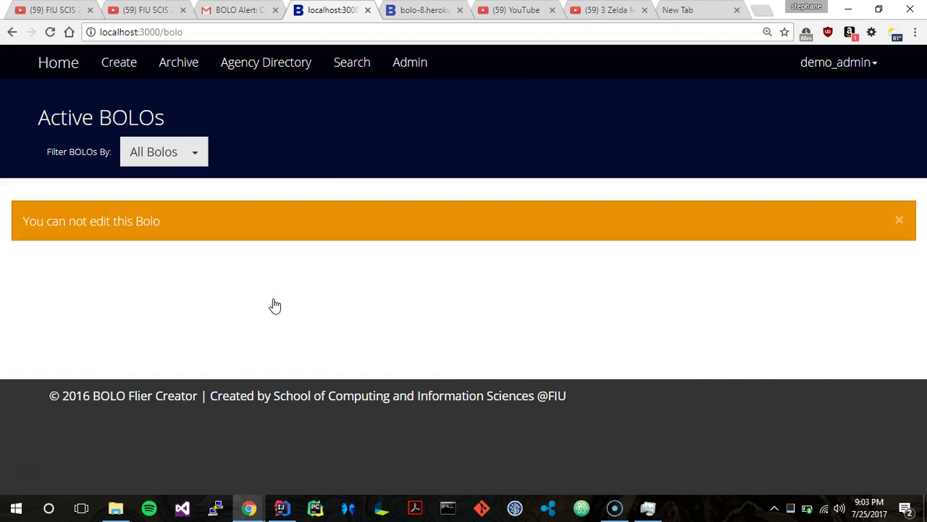
{"action": "scroll", "coordinate": [100, 203], "scroll_direction": "down", "scroll_amount": 3}
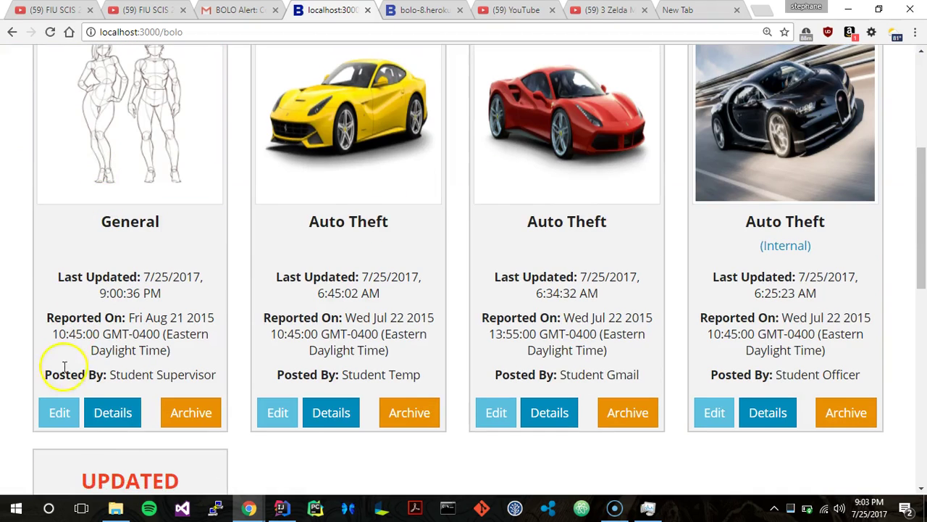
{"action": "left_click", "coordinate": [64, 400]}
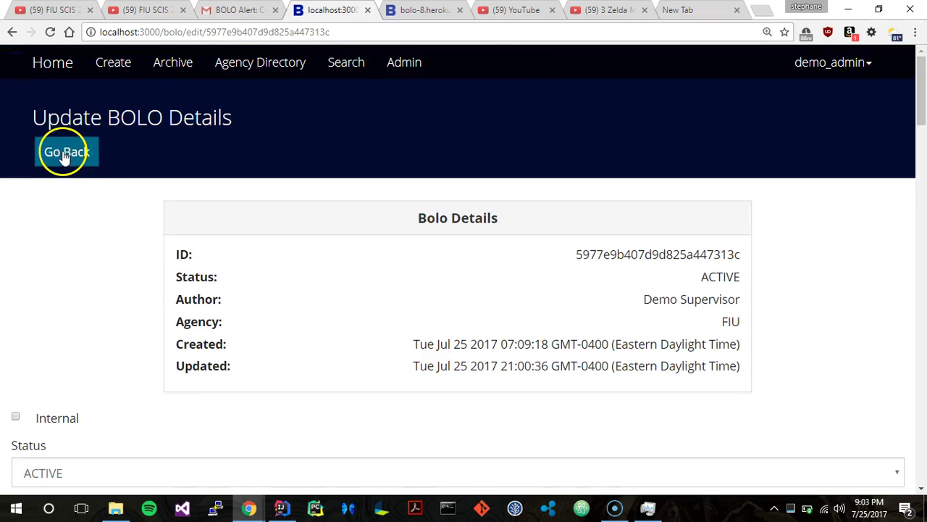
{"action": "left_click", "coordinate": [62, 152]}
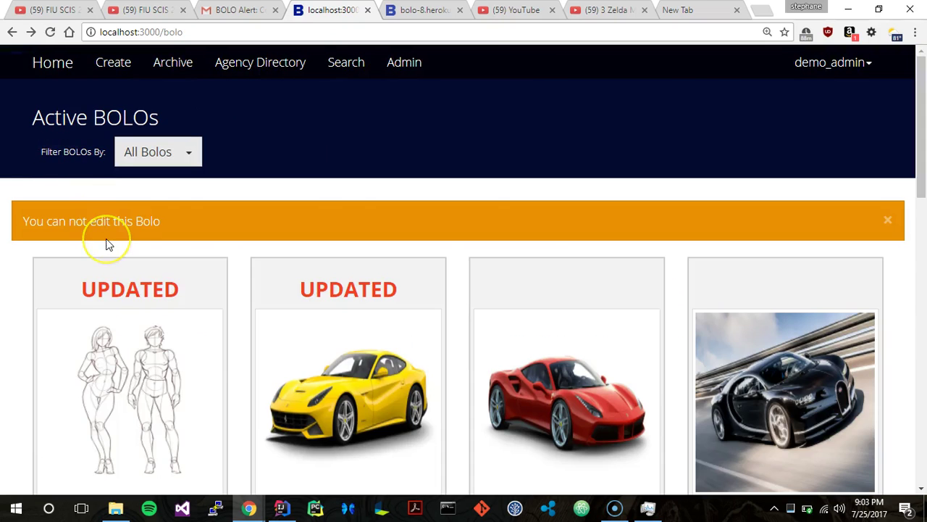
{"action": "scroll", "coordinate": [103, 242], "scroll_direction": "down", "scroll_amount": 5}
{"action": "scroll", "coordinate": [107, 245], "scroll_direction": "down", "scroll_amount": 10}
{"action": "scroll", "coordinate": [107, 245], "scroll_direction": "up", "scroll_amount": 15}
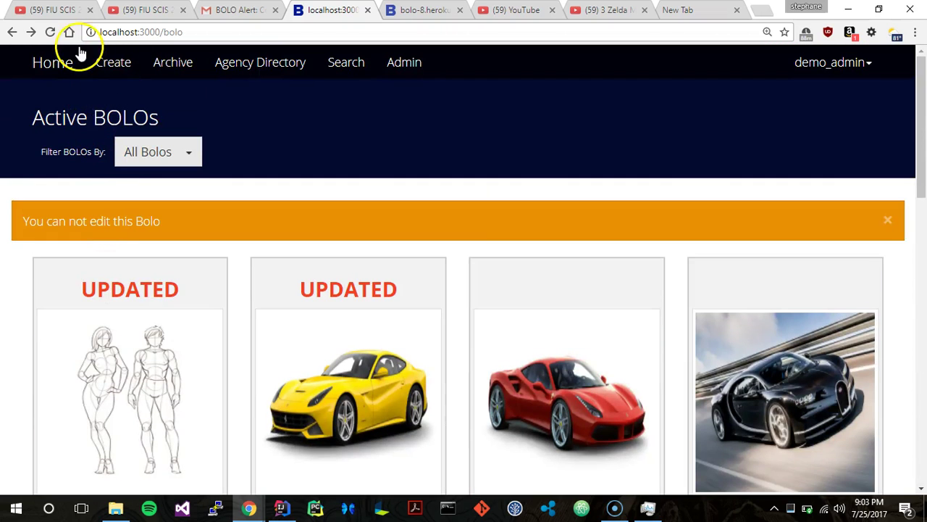
{"action": "left_click", "coordinate": [58, 65]}
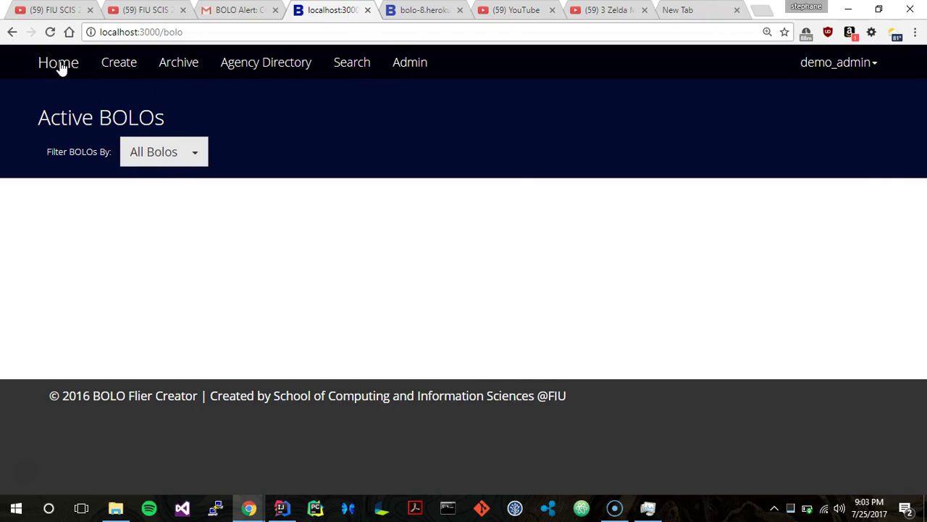
Filter active BOLOs by my agency, then internal only, then ones I created.
{"action": "scroll", "coordinate": [162, 166], "scroll_direction": "down", "scroll_amount": 5}
{"action": "scroll", "coordinate": [162, 166], "scroll_direction": "up", "scroll_amount": 5}
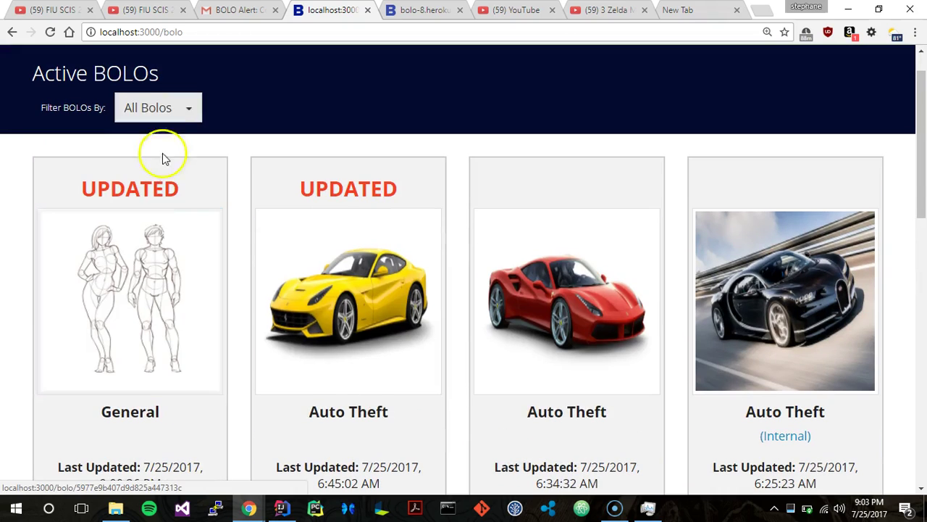
{"action": "left_click", "coordinate": [161, 112]}
{"action": "left_click", "coordinate": [161, 174]}
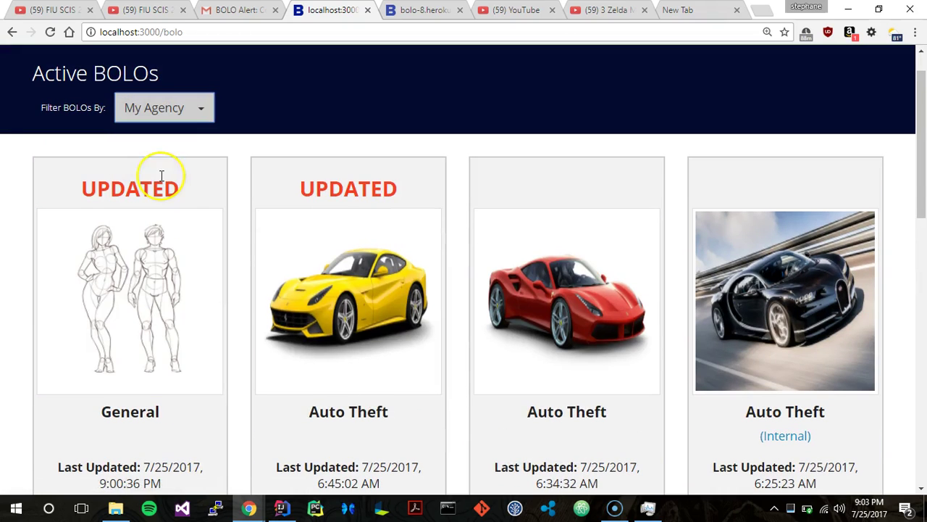
{"action": "scroll", "coordinate": [163, 116], "scroll_direction": "down", "scroll_amount": 1}
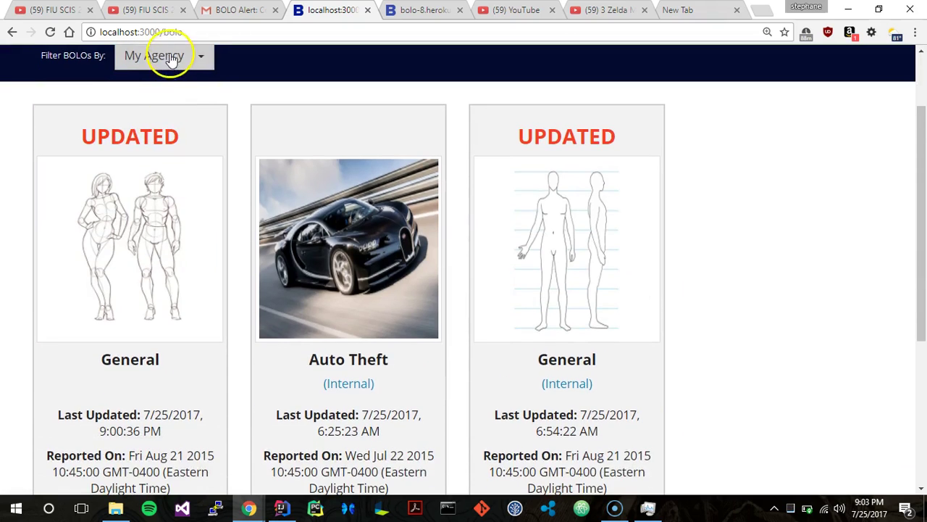
{"action": "left_click", "coordinate": [166, 55]}
{"action": "left_click", "coordinate": [152, 157]}
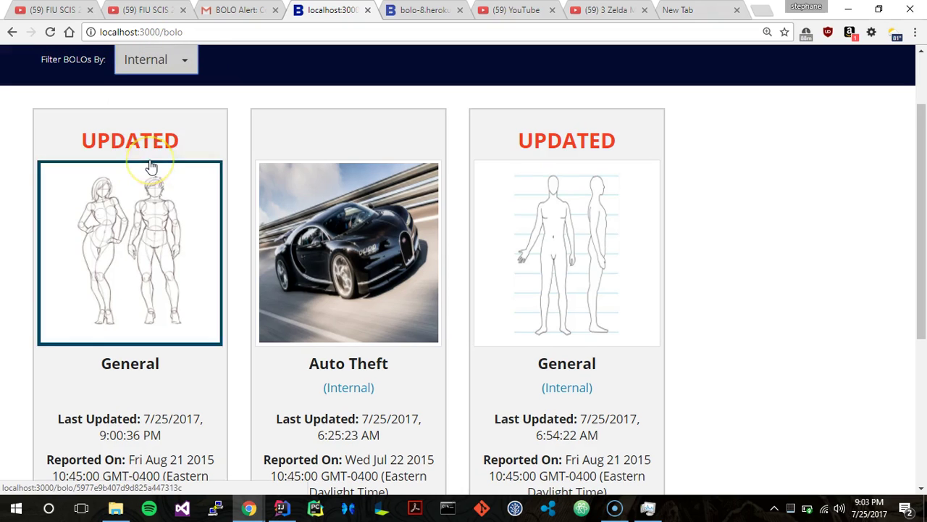
{"action": "scroll", "coordinate": [150, 163], "scroll_direction": "down", "scroll_amount": 4}
{"action": "scroll", "coordinate": [153, 161], "scroll_direction": "up", "scroll_amount": 5}
{"action": "left_click", "coordinate": [152, 149]}
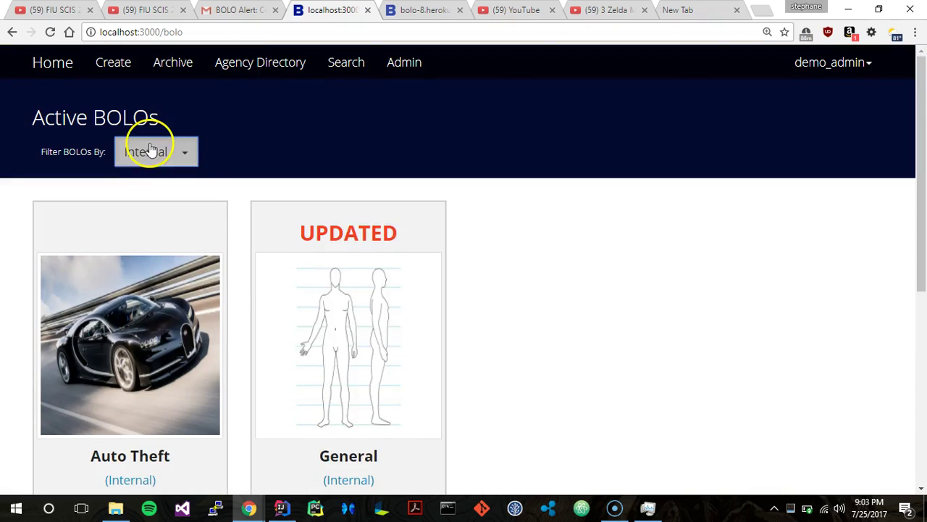
{"action": "left_click", "coordinate": [142, 290]}
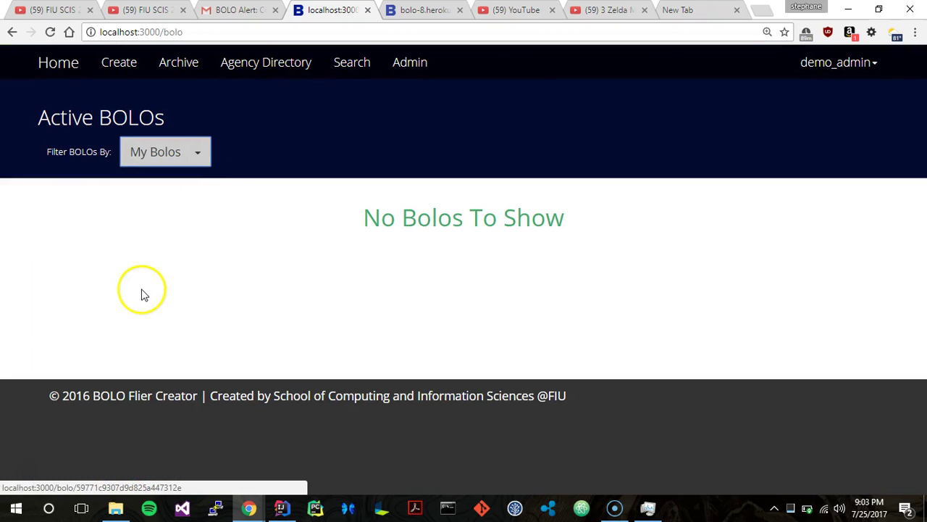
Filter BOLOs by agency Demo, FIU, FIU2, then Gmail Department, and return Home.
{"action": "left_click", "coordinate": [177, 151]}
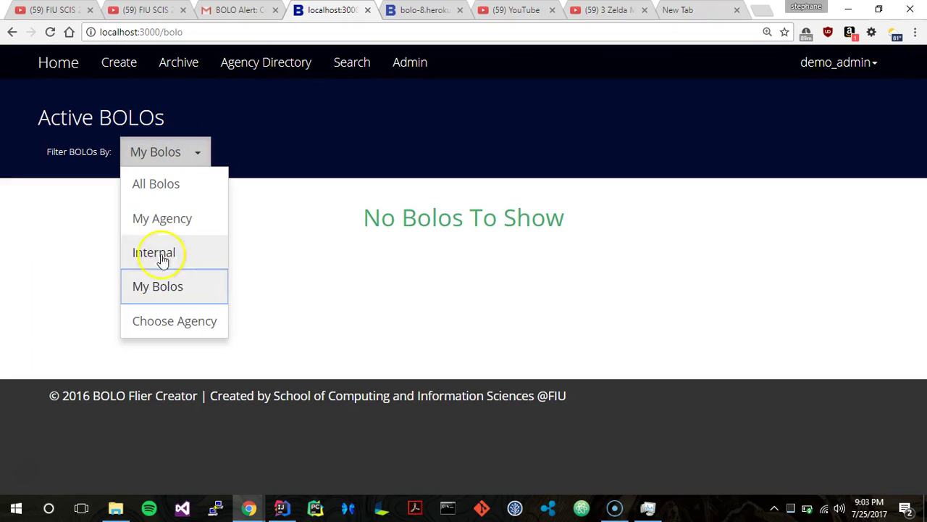
{"action": "left_click", "coordinate": [152, 321]}
{"action": "left_click", "coordinate": [282, 145]}
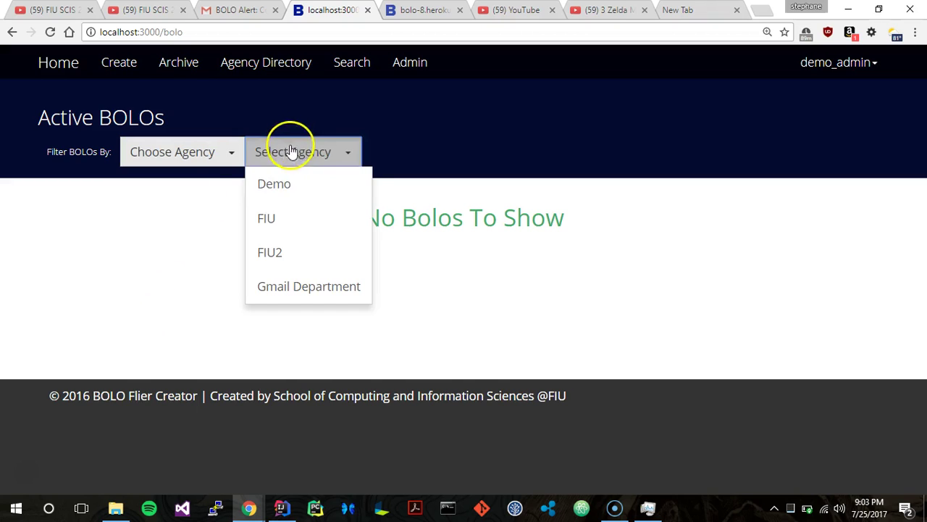
{"action": "left_click", "coordinate": [287, 201]}
{"action": "left_click", "coordinate": [286, 161]}
{"action": "left_click", "coordinate": [284, 218]}
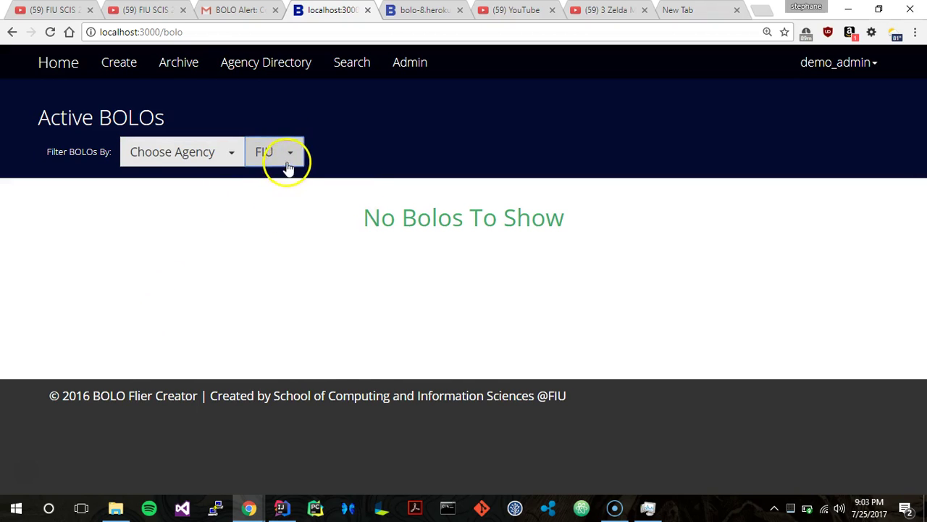
{"action": "left_click", "coordinate": [288, 161]}
{"action": "left_click", "coordinate": [284, 253]}
{"action": "left_click", "coordinate": [286, 154]}
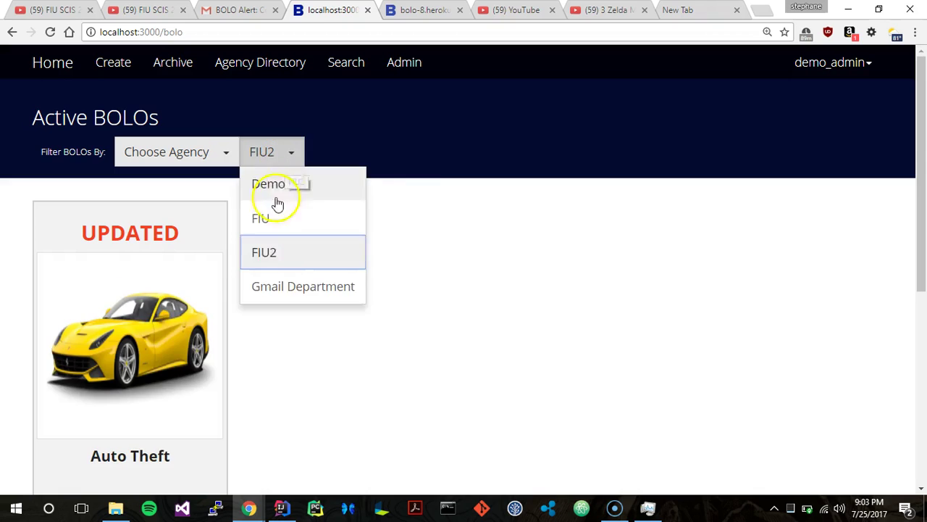
{"action": "left_click", "coordinate": [282, 290]}
{"action": "left_click", "coordinate": [56, 64]}
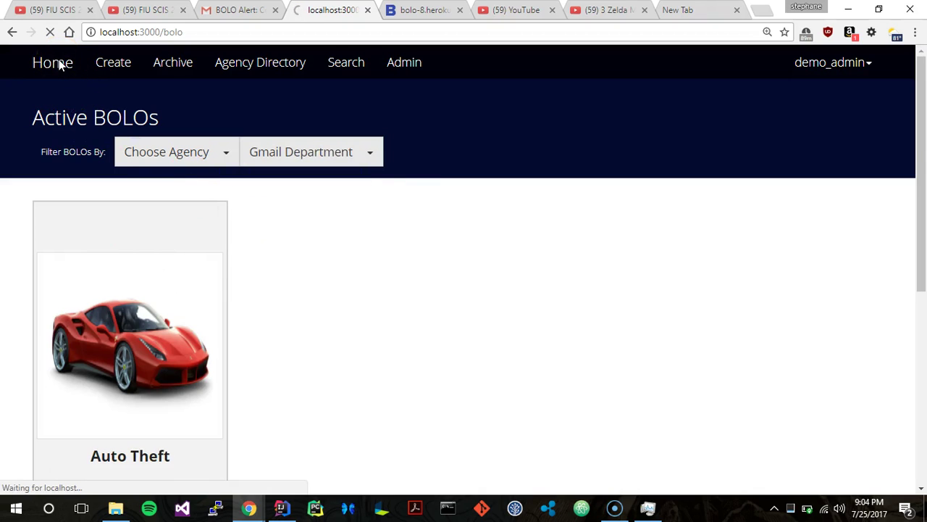
Start a new BOLO and switch its category through Auto Theft, Boat Theft, then General.
{"action": "left_click", "coordinate": [109, 64]}
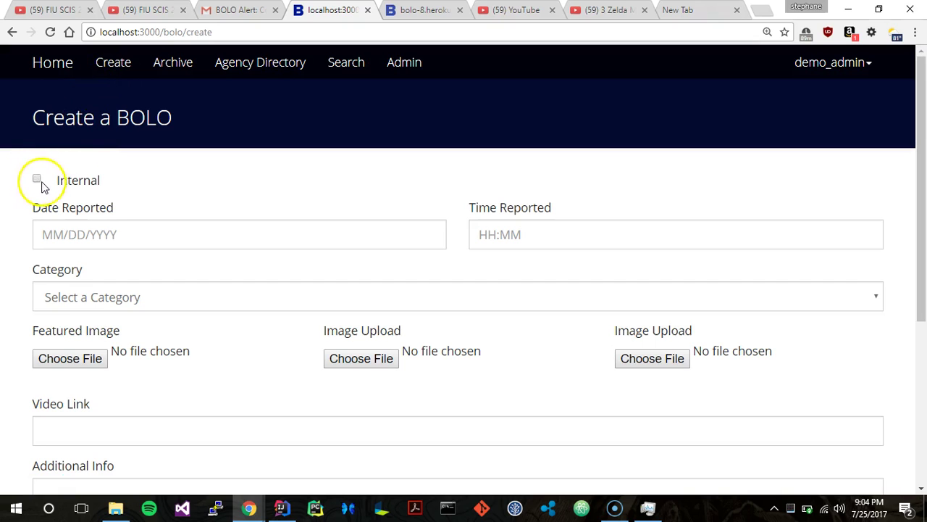
{"action": "scroll", "coordinate": [247, 234], "scroll_direction": "down", "scroll_amount": 1}
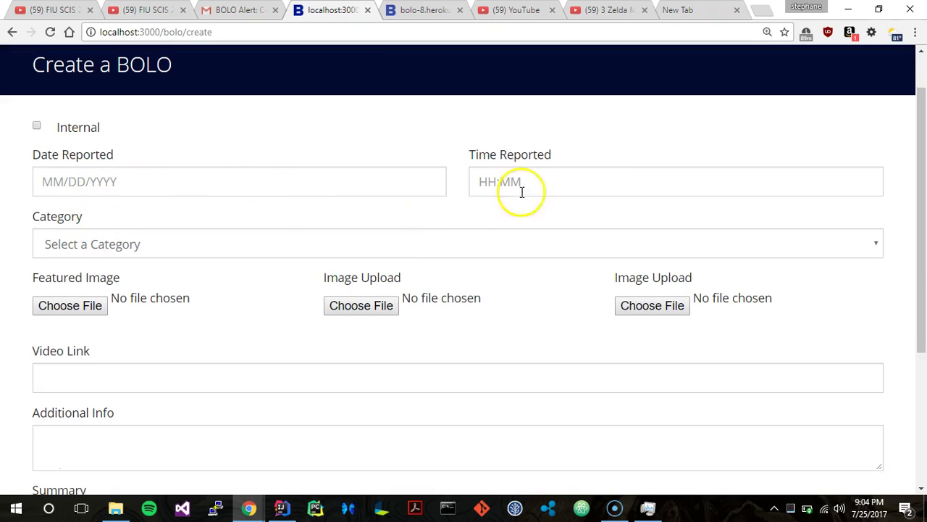
{"action": "left_click", "coordinate": [152, 246]}
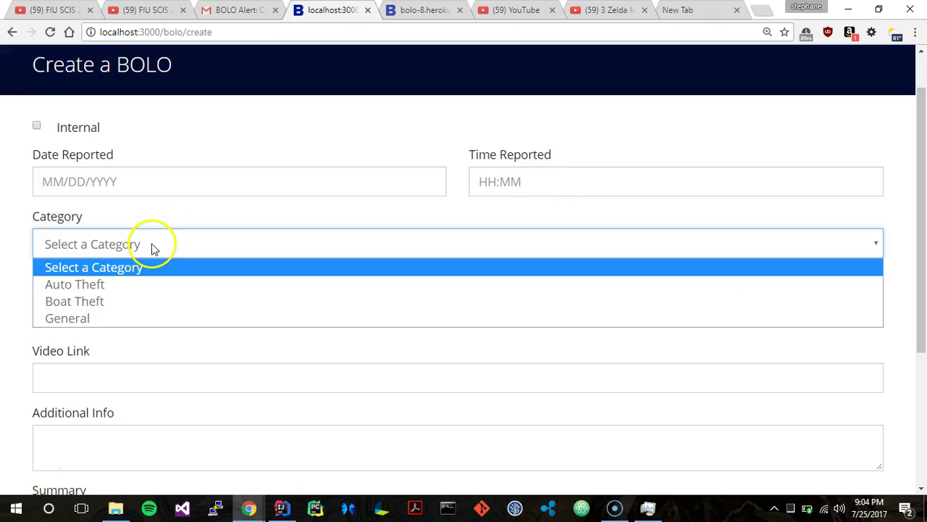
{"action": "left_click", "coordinate": [134, 284]}
{"action": "scroll", "coordinate": [134, 285], "scroll_direction": "down", "scroll_amount": 4}
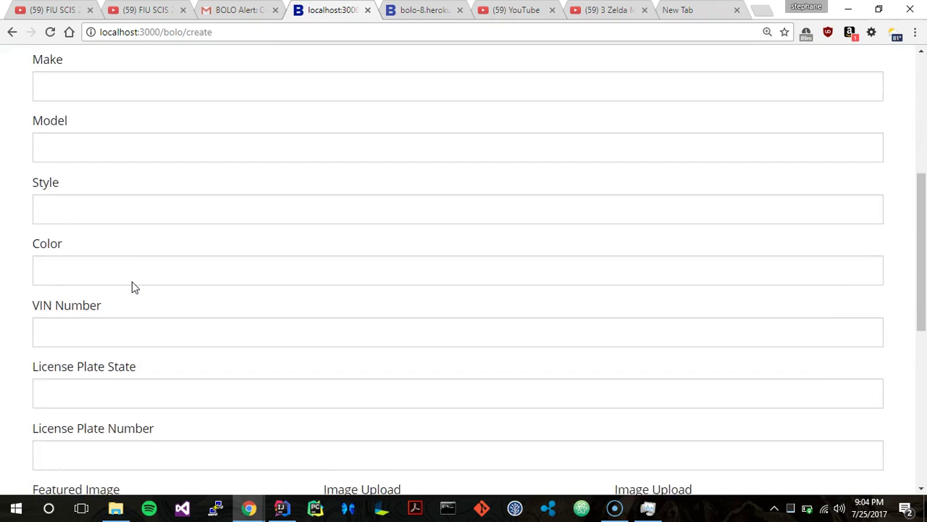
{"action": "scroll", "coordinate": [132, 288], "scroll_direction": "up", "scroll_amount": 5}
{"action": "left_click", "coordinate": [128, 295]}
{"action": "left_click", "coordinate": [116, 353]}
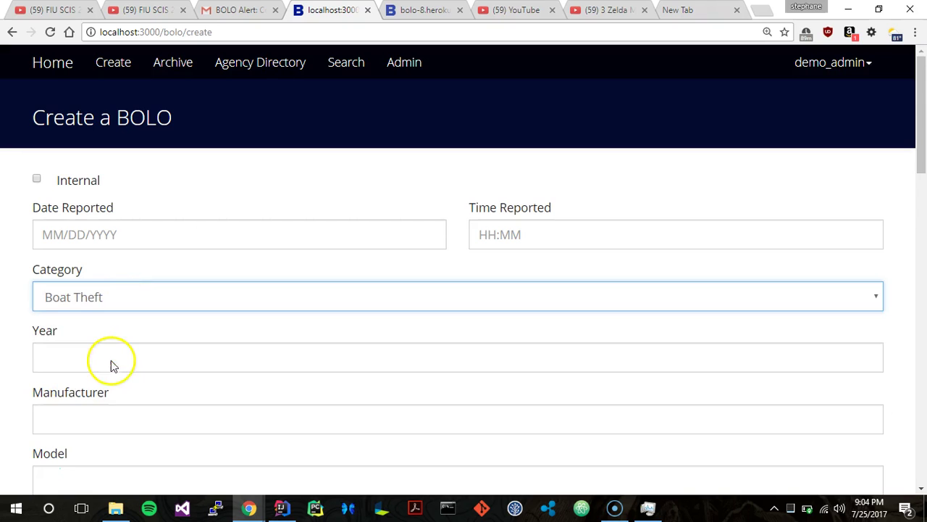
{"action": "scroll", "coordinate": [112, 362], "scroll_direction": "down", "scroll_amount": 2}
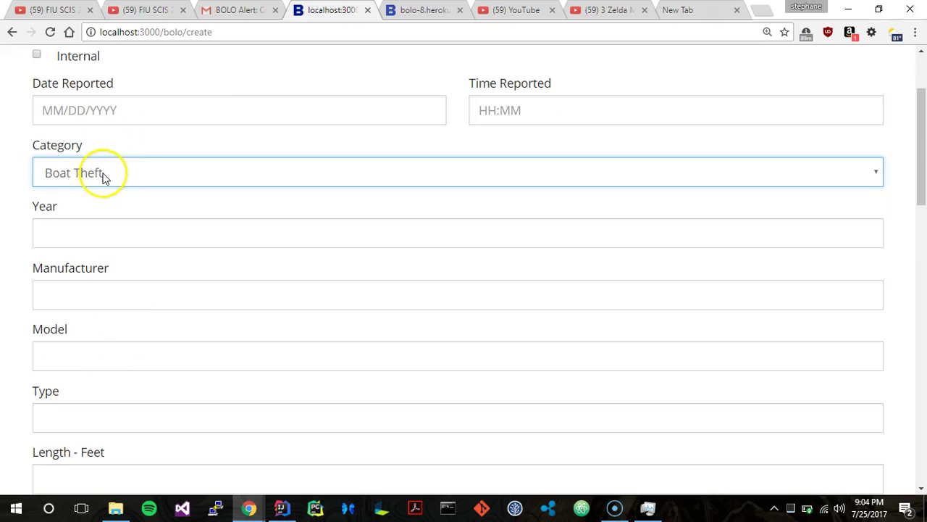
{"action": "left_click", "coordinate": [103, 177]}
{"action": "left_click", "coordinate": [74, 245]}
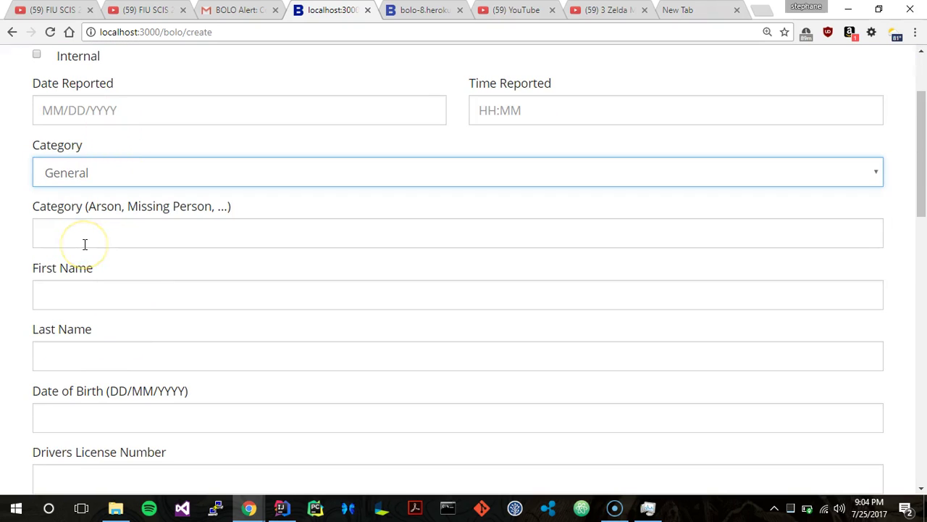
Review the General form's Video Link, Additional Info and Summary fields.
{"action": "scroll", "coordinate": [85, 244], "scroll_direction": "down", "scroll_amount": 1}
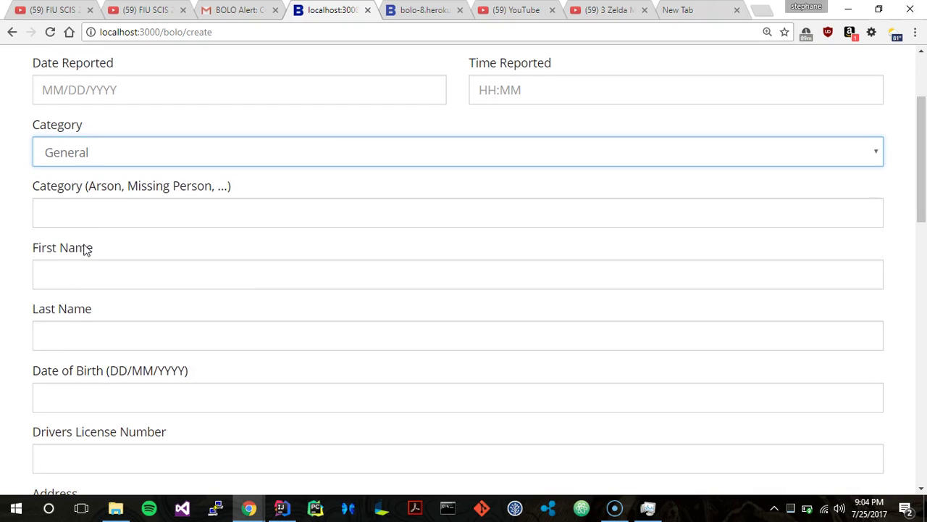
{"action": "scroll", "coordinate": [85, 249], "scroll_direction": "down", "scroll_amount": 14}
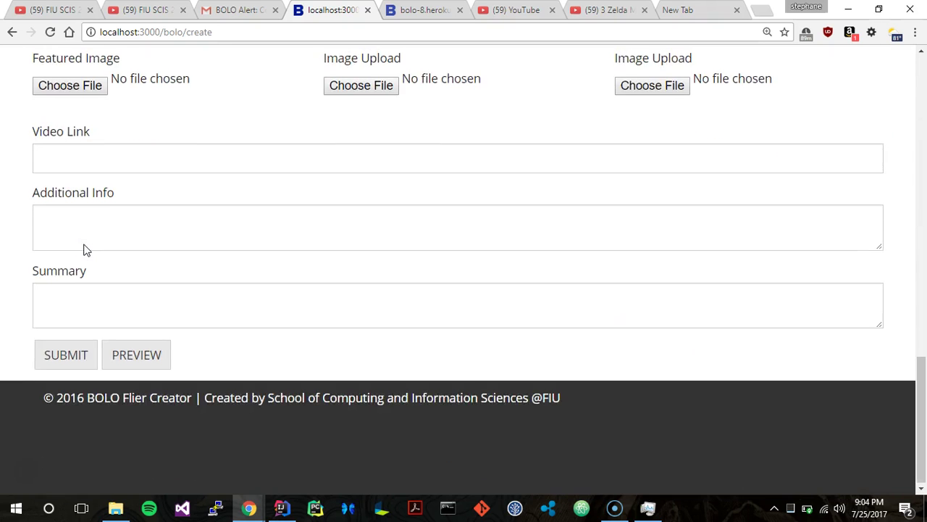
{"action": "double_click", "coordinate": [85, 249]}
{"action": "scroll", "coordinate": [85, 249], "scroll_direction": "up", "scroll_amount": 1}
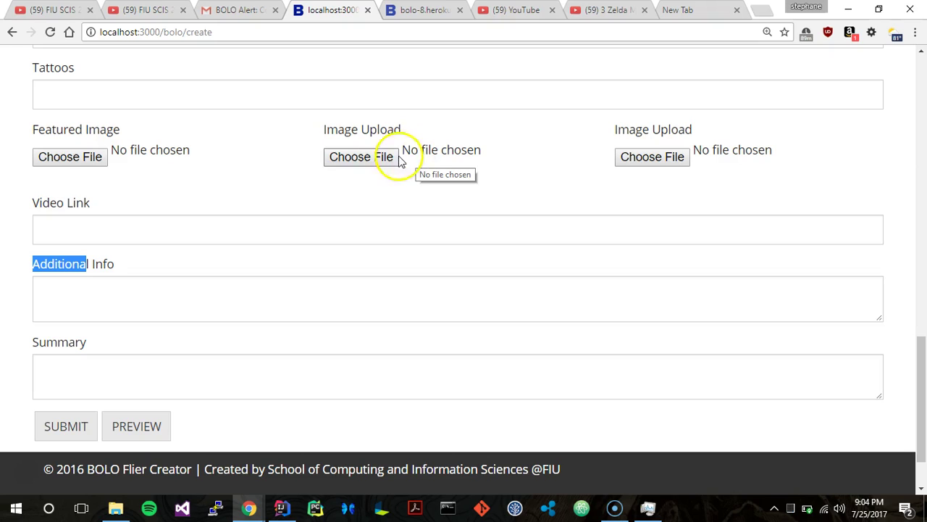
{"action": "left_click", "coordinate": [253, 231]}
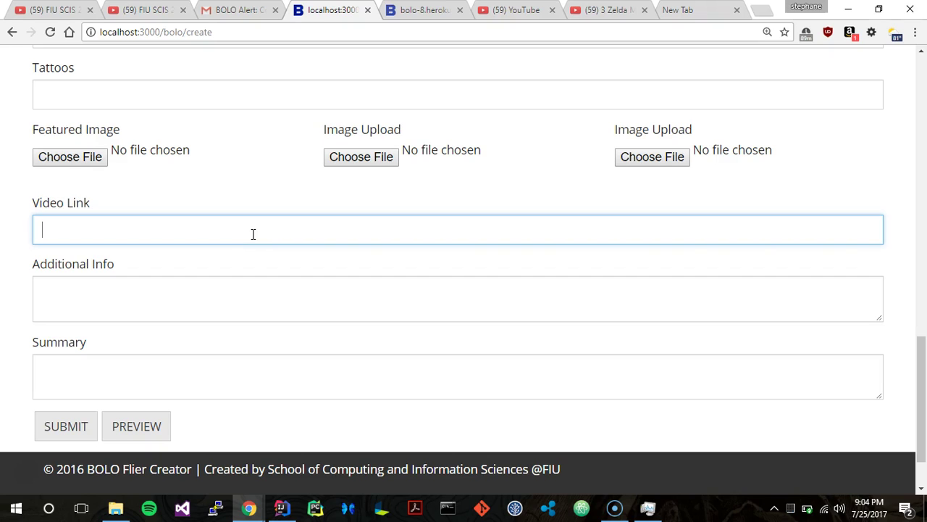
{"action": "left_click", "coordinate": [213, 299]}
{"action": "left_click", "coordinate": [162, 360]}
{"action": "scroll", "coordinate": [162, 360], "scroll_direction": "up", "scroll_amount": 6}
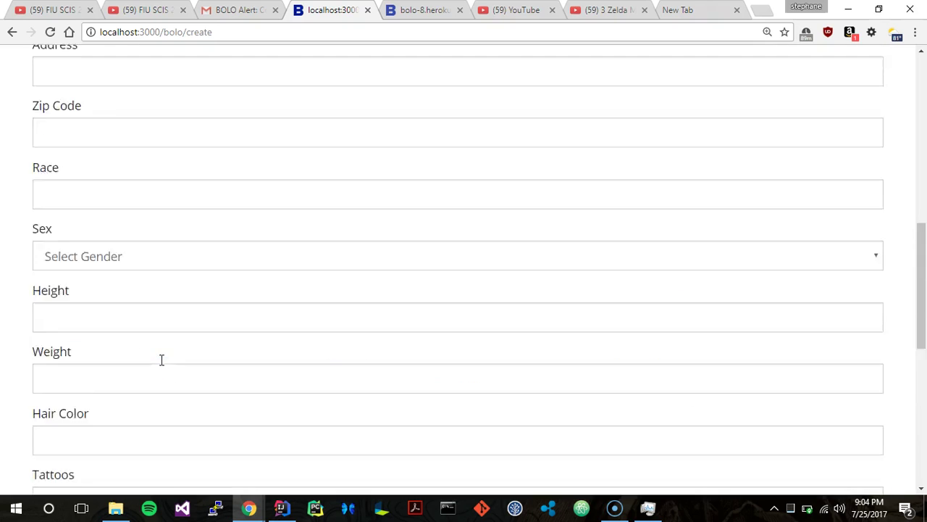
{"action": "scroll", "coordinate": [162, 361], "scroll_direction": "up", "scroll_amount": 10}
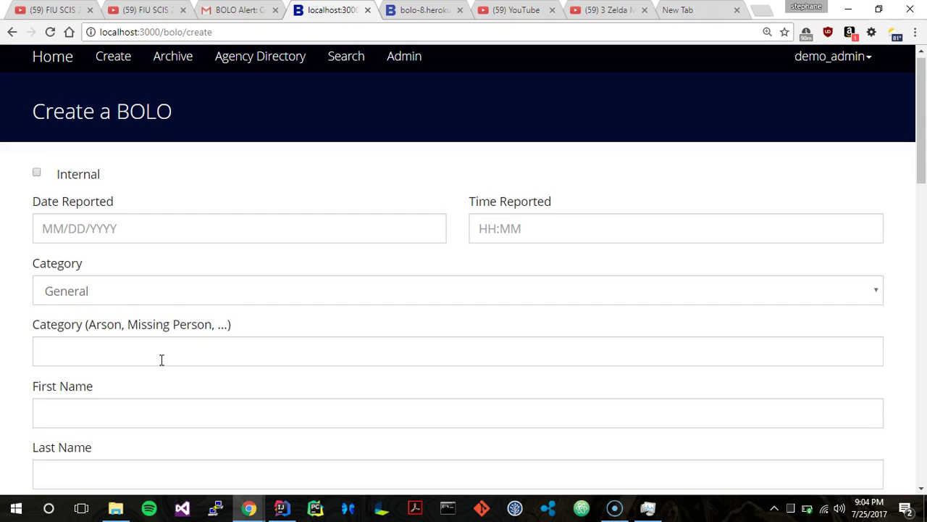
{"action": "scroll", "coordinate": [162, 360], "scroll_direction": "up", "scroll_amount": 1}
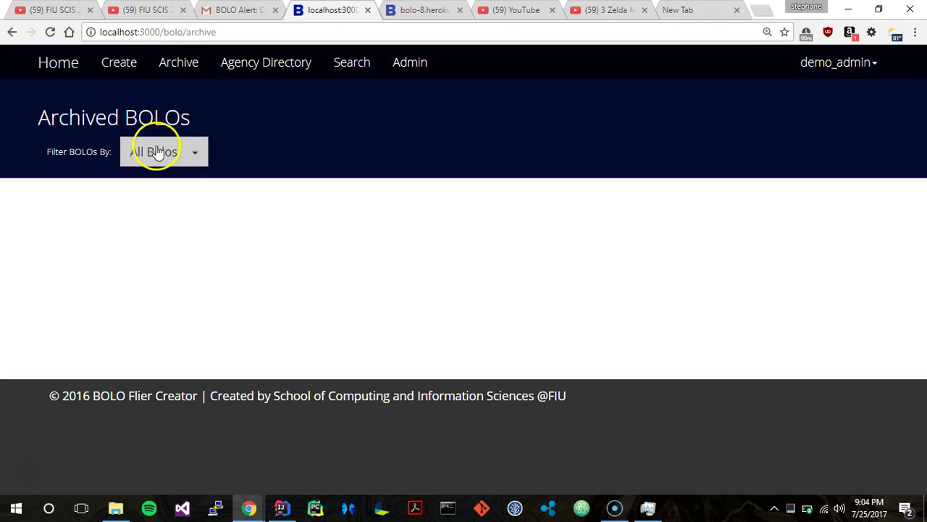
Restore the archived Boat Theft BOLO and return to the Active BOLOs list.
{"action": "scroll", "coordinate": [157, 151], "scroll_direction": "down", "scroll_amount": 1}
{"action": "scroll", "coordinate": [158, 151], "scroll_direction": "down", "scroll_amount": 4}
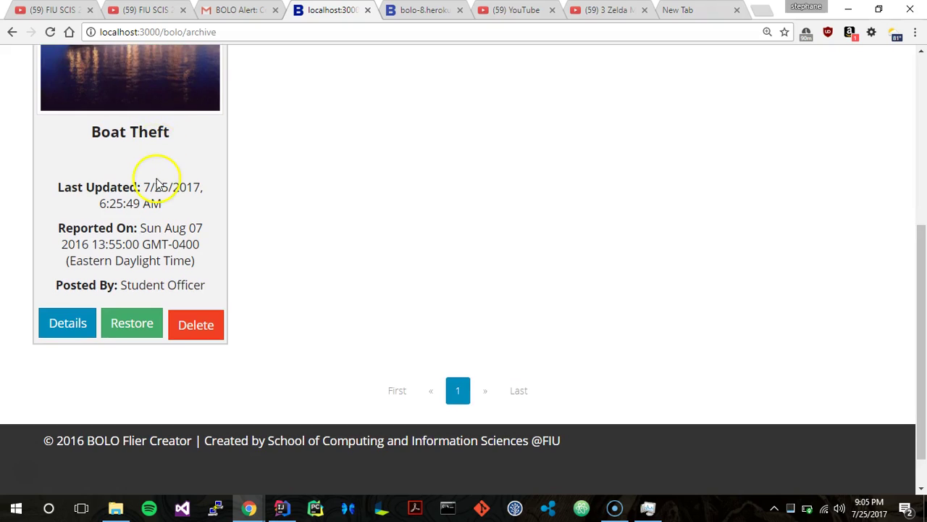
{"action": "scroll", "coordinate": [156, 181], "scroll_direction": "up", "scroll_amount": 5}
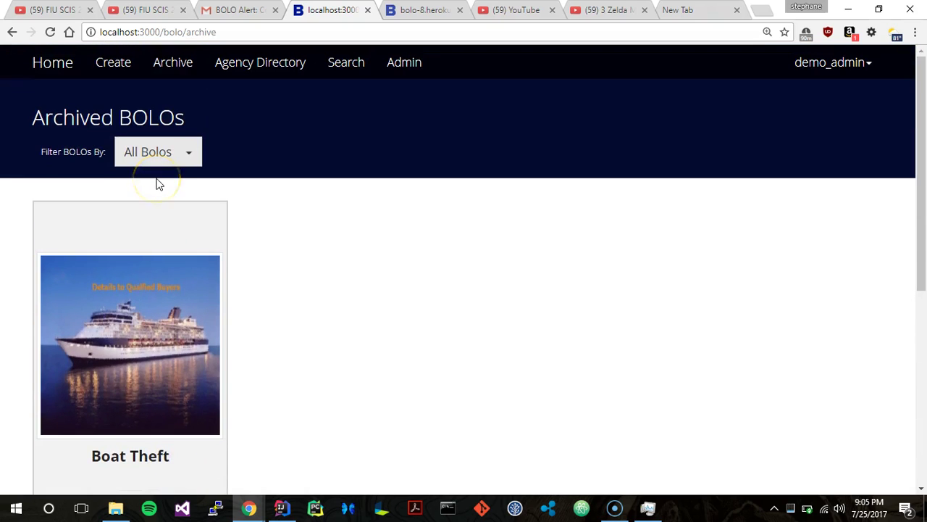
{"action": "scroll", "coordinate": [160, 184], "scroll_direction": "down", "scroll_amount": 5}
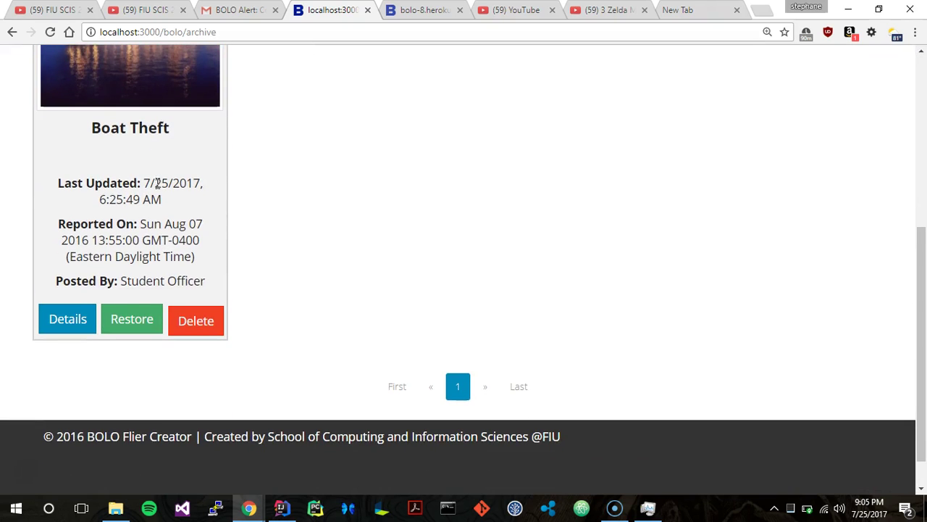
{"action": "scroll", "coordinate": [145, 298], "scroll_direction": "up", "scroll_amount": 5}
{"action": "scroll", "coordinate": [145, 298], "scroll_direction": "down", "scroll_amount": 5}
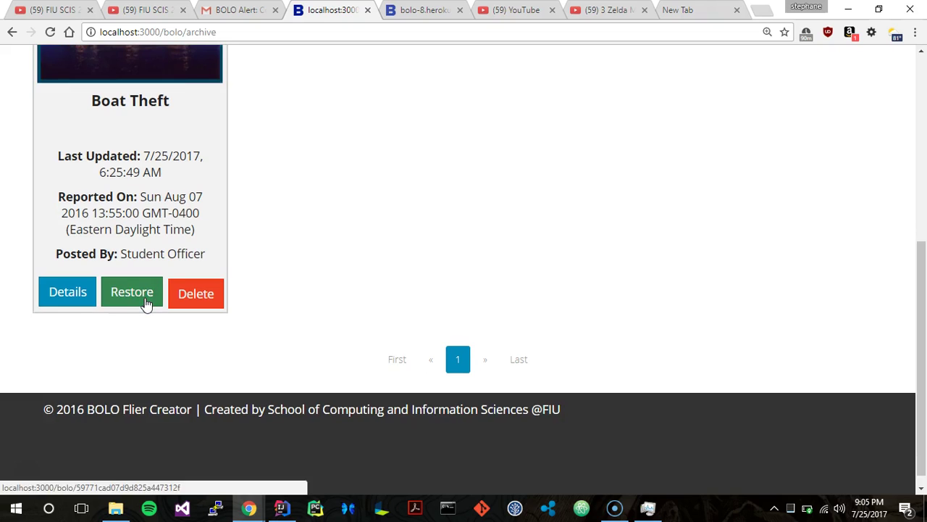
{"action": "left_click", "coordinate": [146, 303]}
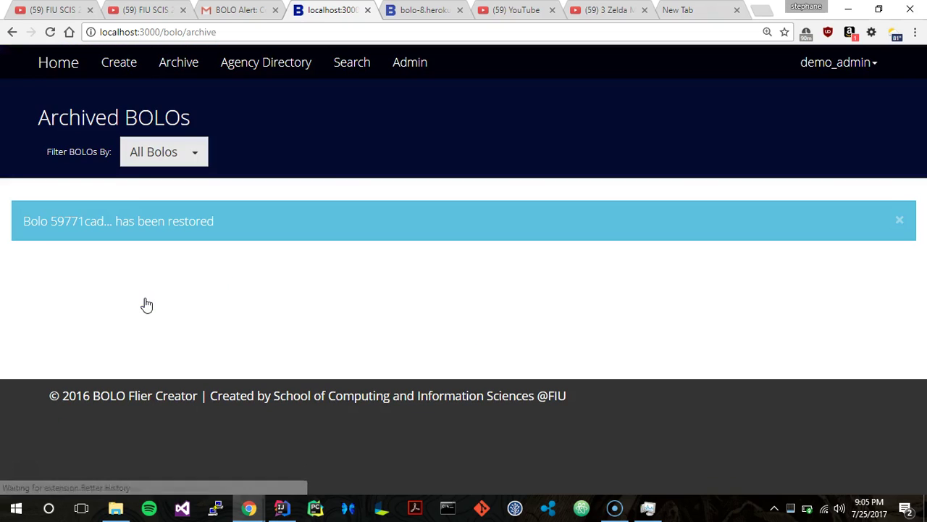
{"action": "left_click", "coordinate": [72, 65]}
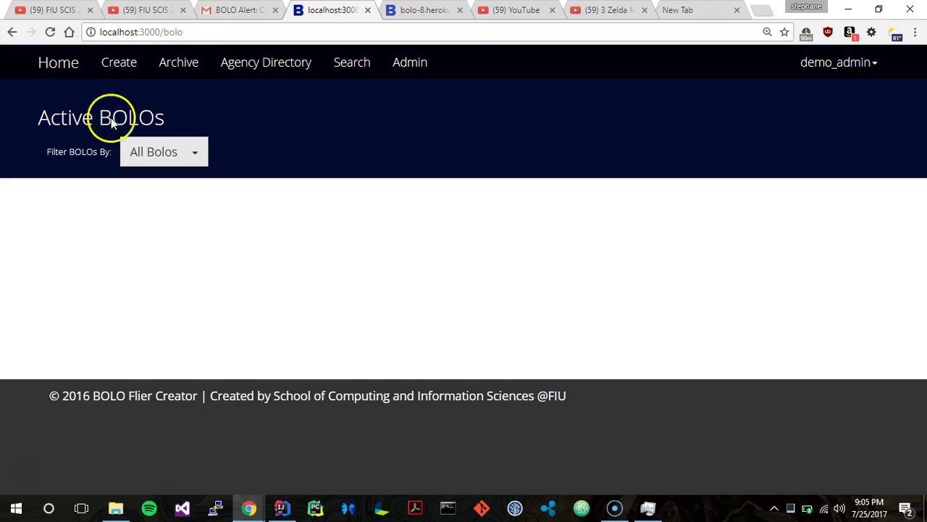
Archive the Boat Theft BOLO from the active list and confirm.
{"action": "scroll", "coordinate": [173, 230], "scroll_direction": "down", "scroll_amount": 6}
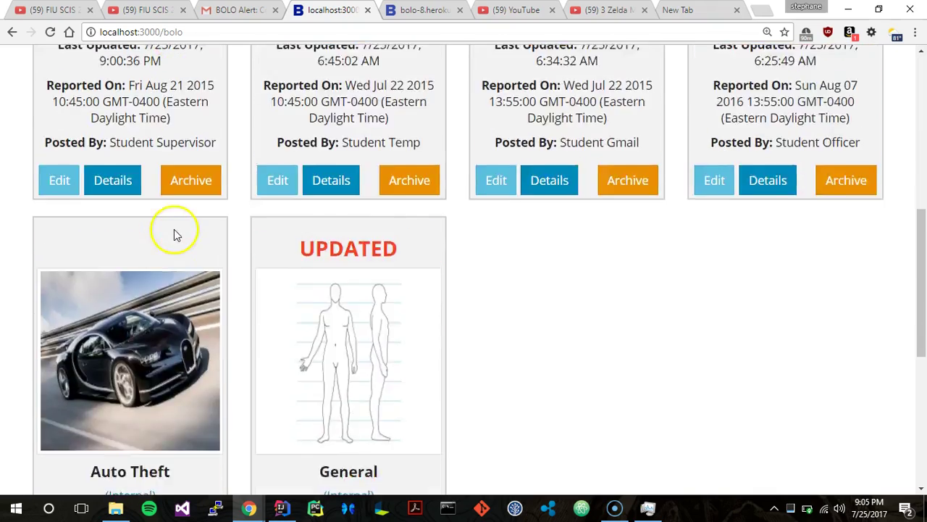
{"action": "scroll", "coordinate": [166, 228], "scroll_direction": "up", "scroll_amount": 6}
{"action": "scroll", "coordinate": [757, 292], "scroll_direction": "down", "scroll_amount": 4}
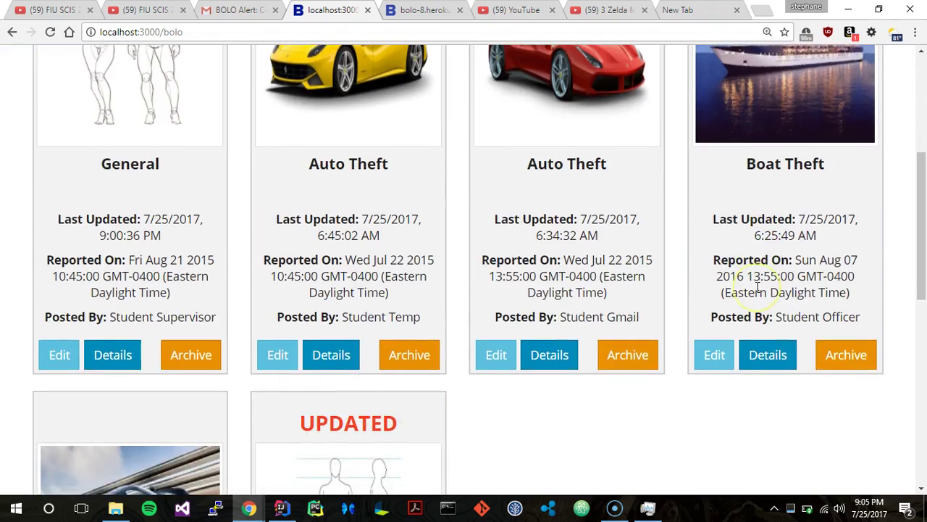
{"action": "scroll", "coordinate": [757, 290], "scroll_direction": "down", "scroll_amount": 2}
{"action": "scroll", "coordinate": [758, 292], "scroll_direction": "up", "scroll_amount": 3}
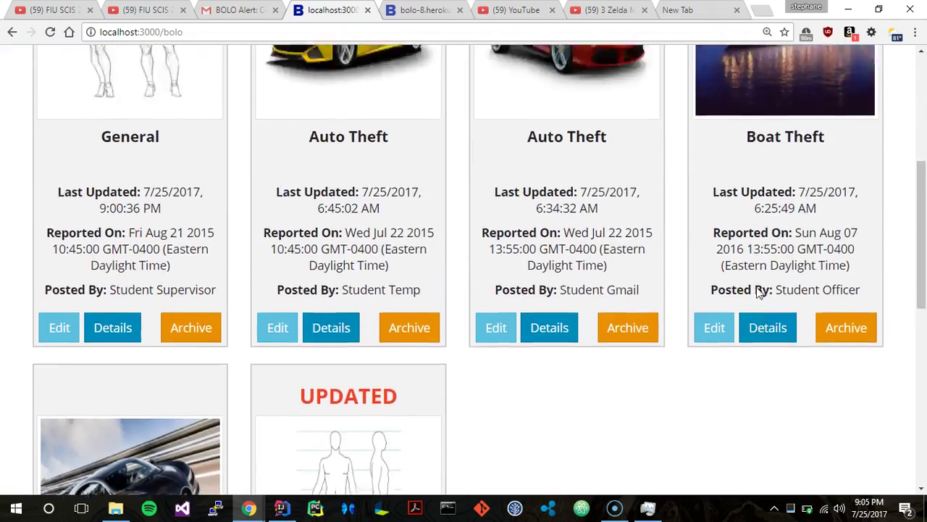
{"action": "scroll", "coordinate": [758, 301], "scroll_direction": "down", "scroll_amount": 2}
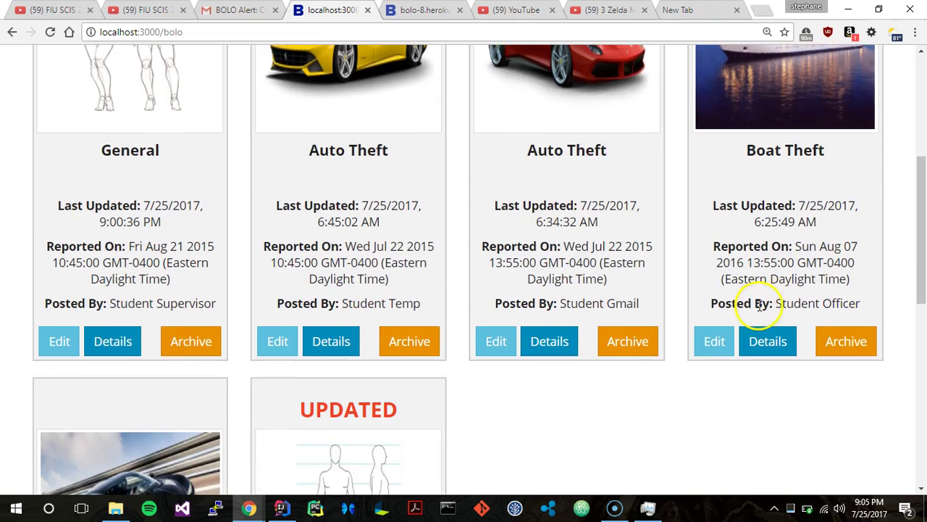
{"action": "left_click", "coordinate": [849, 347]}
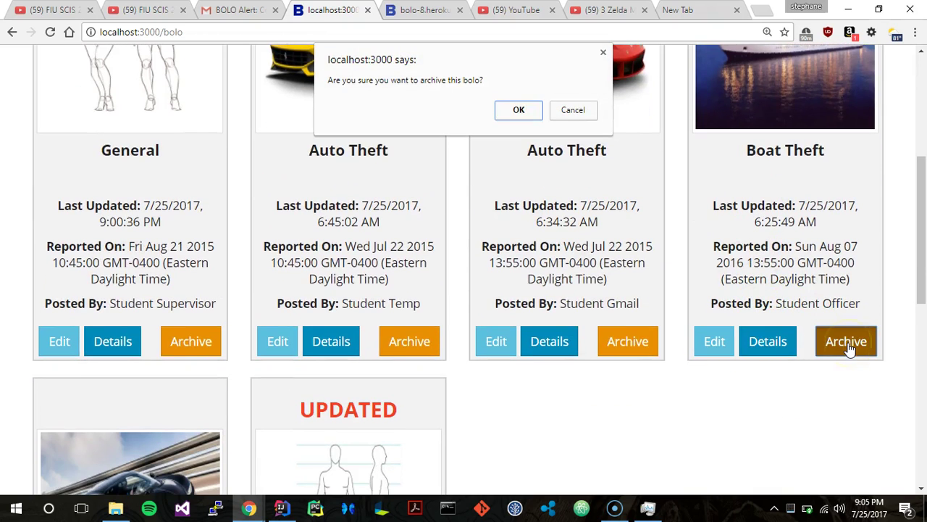
{"action": "left_click", "coordinate": [519, 111]}
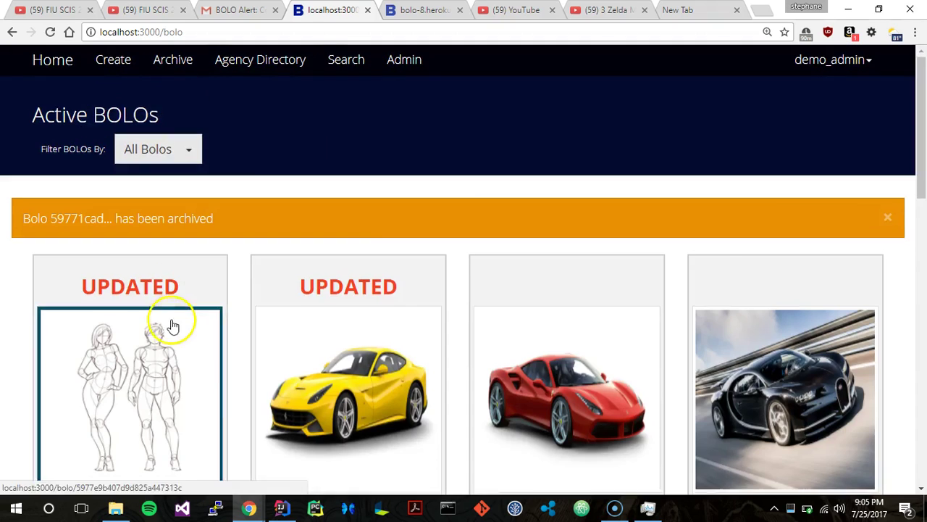
View the Archived BOLOs page, where Boat Theft is the only card.
{"action": "scroll", "coordinate": [173, 326], "scroll_direction": "down", "scroll_amount": 10}
{"action": "scroll", "coordinate": [171, 321], "scroll_direction": "up", "scroll_amount": 12}
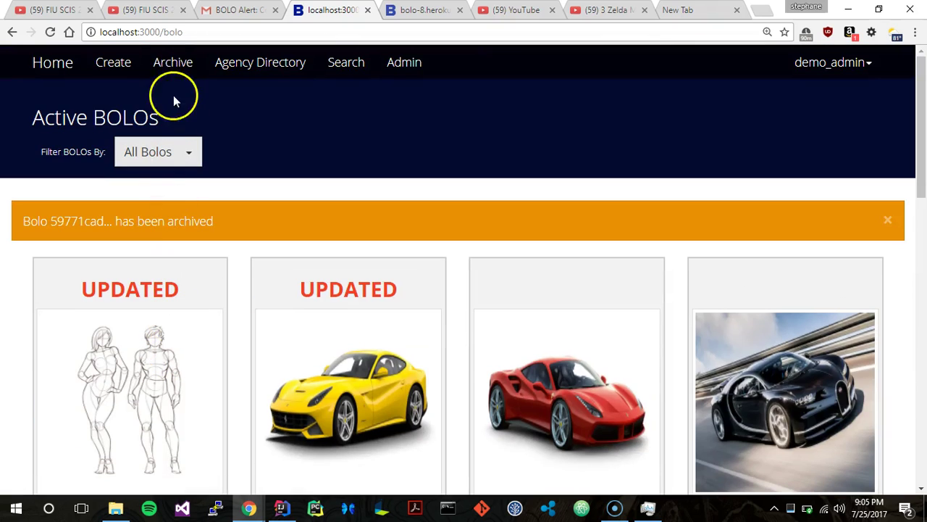
{"action": "left_click", "coordinate": [175, 63]}
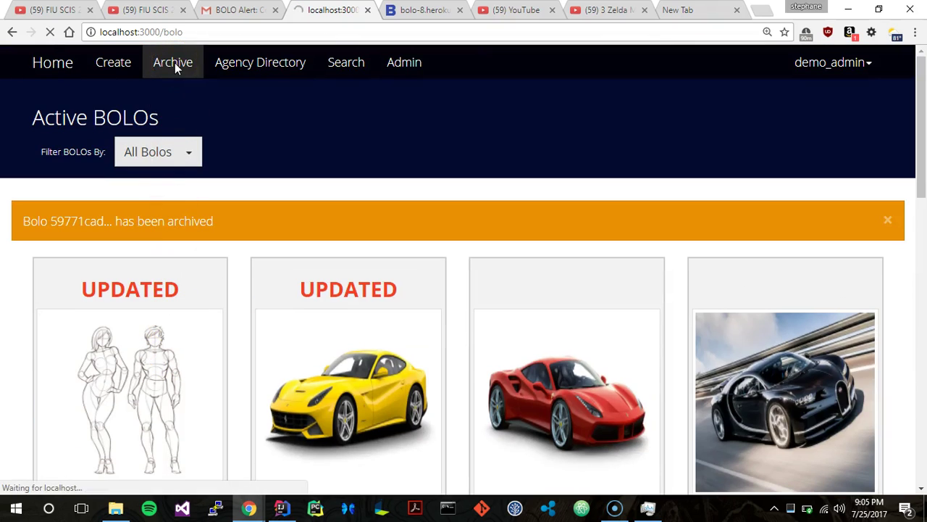
{"action": "scroll", "coordinate": [185, 165], "scroll_direction": "down", "scroll_amount": 1}
{"action": "scroll", "coordinate": [186, 165], "scroll_direction": "down", "scroll_amount": 5}
{"action": "scroll", "coordinate": [185, 161], "scroll_direction": "up", "scroll_amount": 6}
{"action": "scroll", "coordinate": [245, 174], "scroll_direction": "down", "scroll_amount": 2}
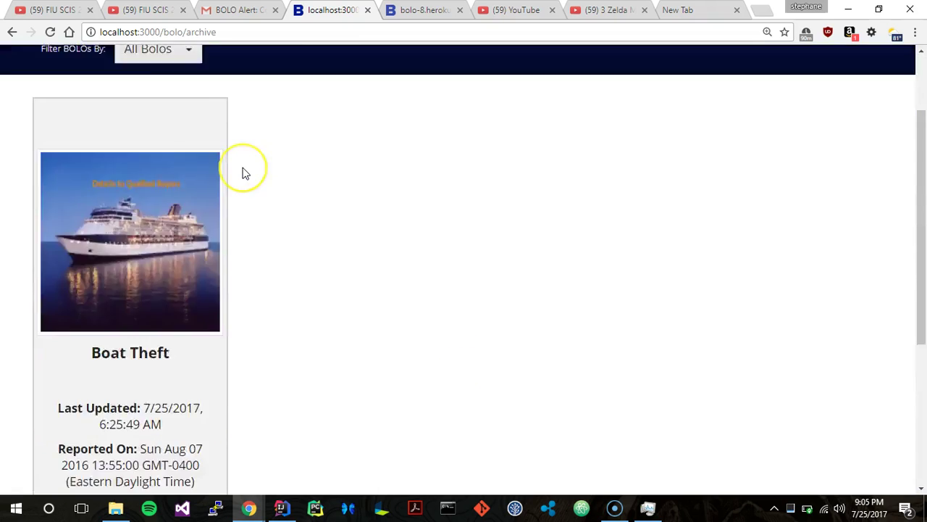
{"action": "scroll", "coordinate": [244, 174], "scroll_direction": "down", "scroll_amount": 4}
{"action": "scroll", "coordinate": [244, 174], "scroll_direction": "up", "scroll_amount": 3}
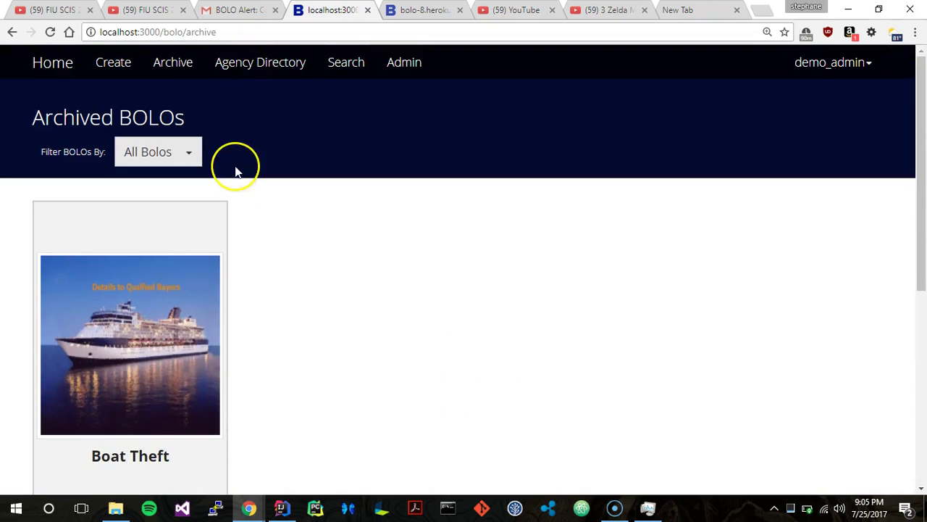
{"action": "scroll", "coordinate": [234, 169], "scroll_direction": "down", "scroll_amount": 1}
{"action": "scroll", "coordinate": [234, 169], "scroll_direction": "up", "scroll_amount": 1}
Review the Agency Directory table of four agencies, then go to Search BOLOs.
{"action": "left_click", "coordinate": [263, 67]}
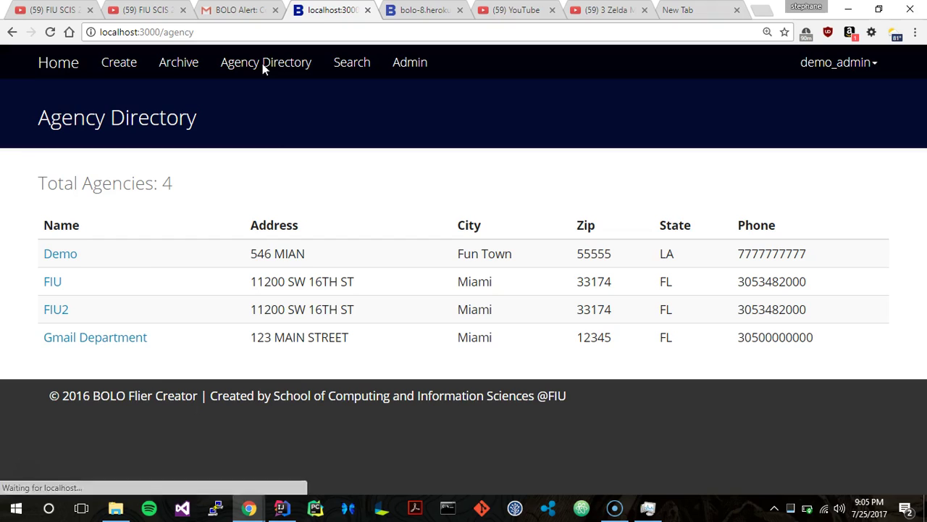
{"action": "left_click", "coordinate": [249, 143]}
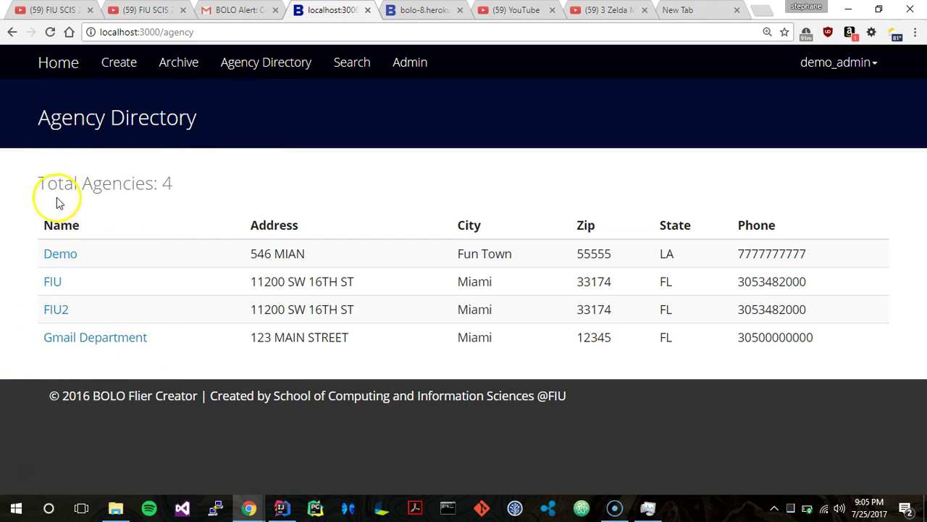
{"action": "left_click", "coordinate": [342, 73]}
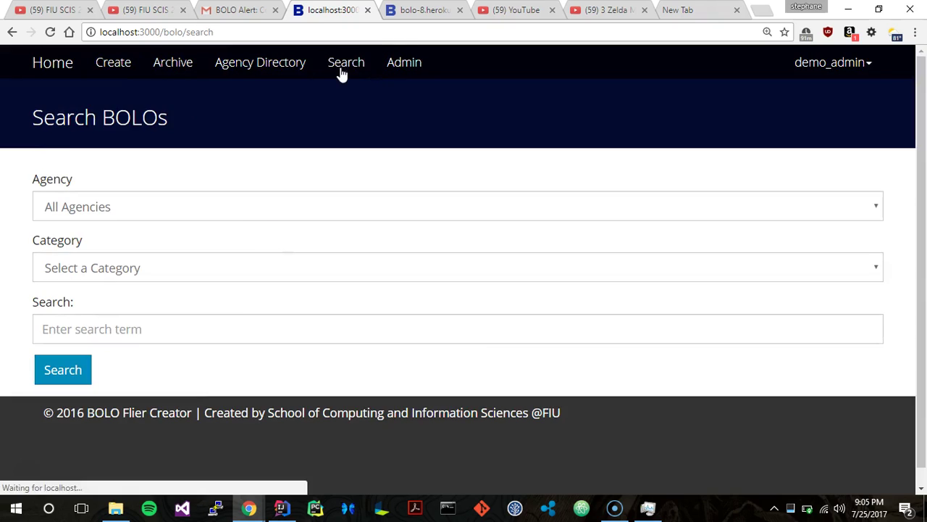
Search all agencies' BOLOs for 'test'.
{"action": "scroll", "coordinate": [265, 236], "scroll_direction": "down", "scroll_amount": 2}
{"action": "left_click", "coordinate": [170, 313]}
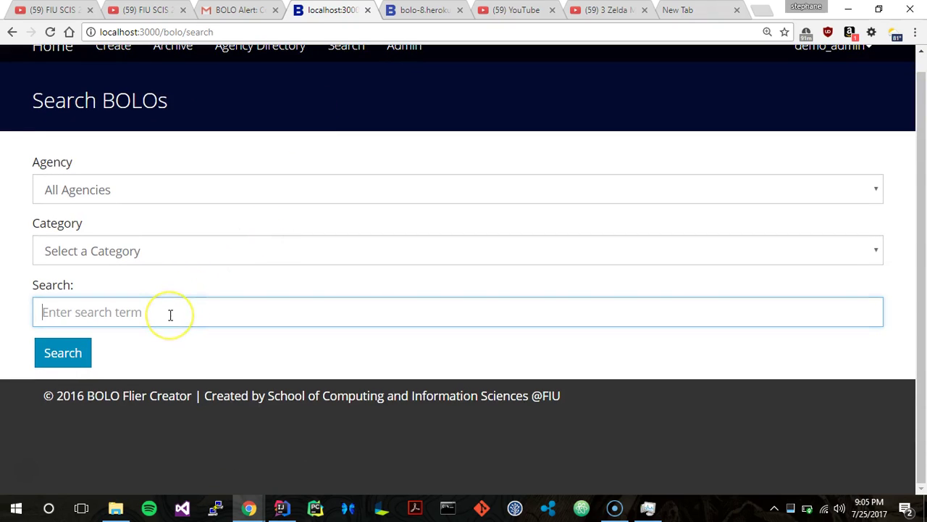
{"action": "type", "text": "test"}
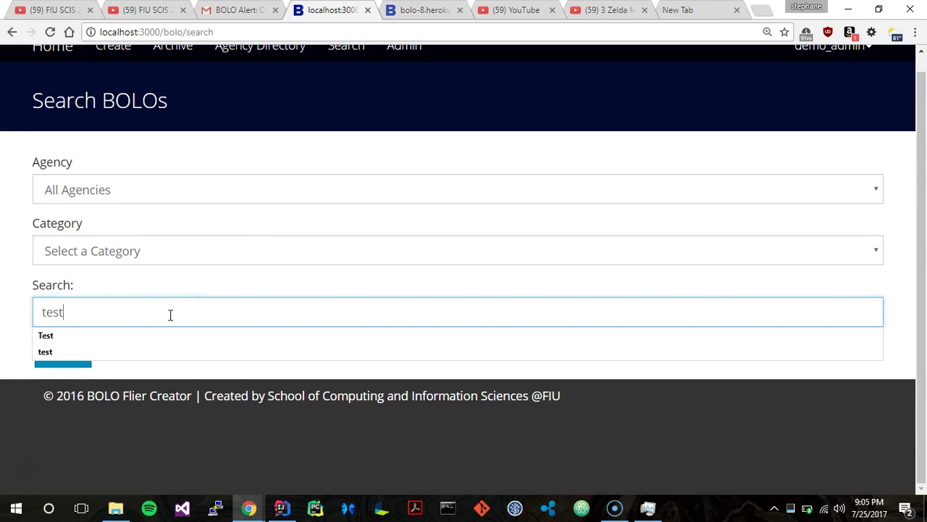
{"action": "left_click", "coordinate": [63, 366]}
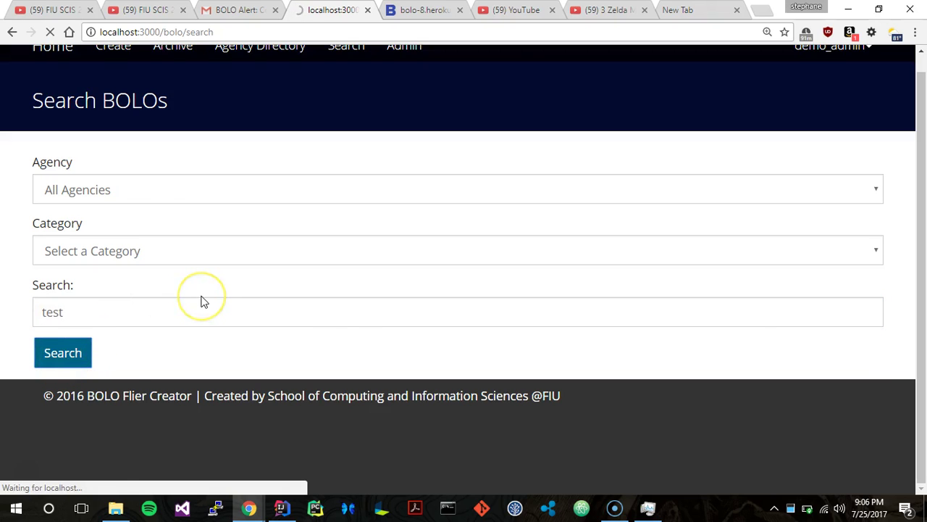
{"action": "scroll", "coordinate": [201, 300], "scroll_direction": "down", "scroll_amount": 4}
{"action": "scroll", "coordinate": [201, 300], "scroll_direction": "up", "scroll_amount": 4}
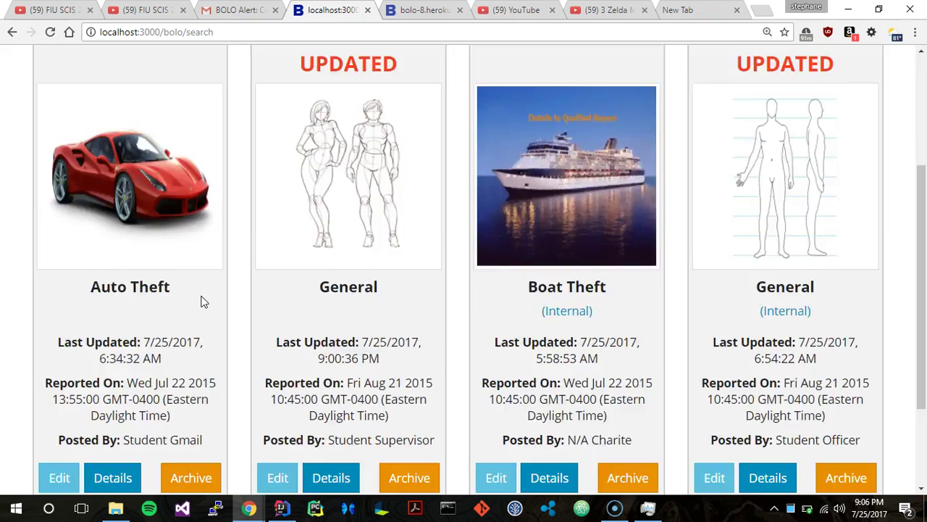
Search for 'test' with the Agency filter set to FIU2.
{"action": "left_click", "coordinate": [347, 62]}
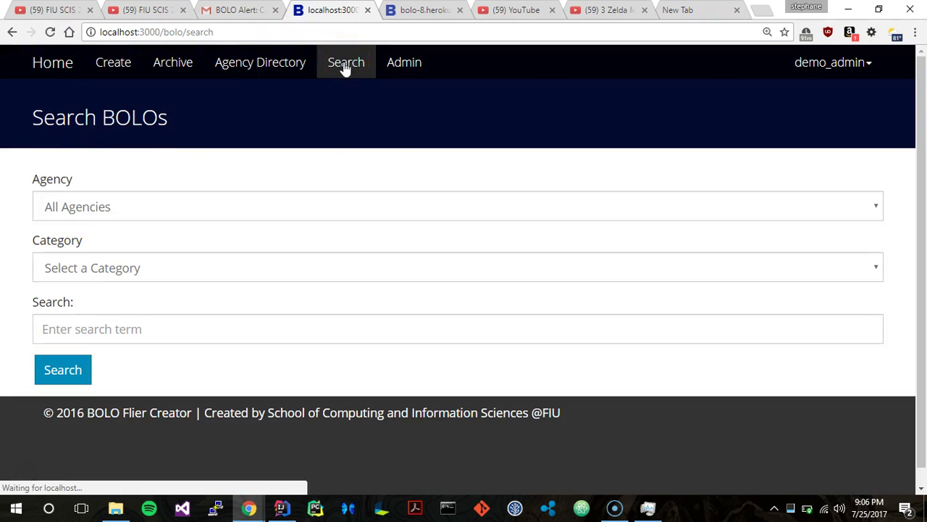
{"action": "left_click", "coordinate": [107, 207]}
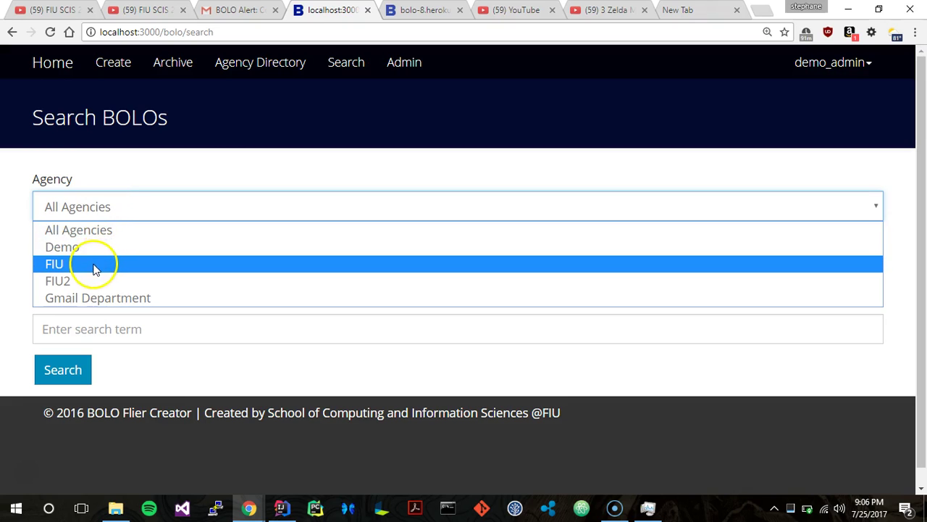
{"action": "left_click", "coordinate": [88, 267]}
{"action": "left_click", "coordinate": [104, 202]}
{"action": "left_click", "coordinate": [100, 282]}
{"action": "left_click", "coordinate": [100, 328]}
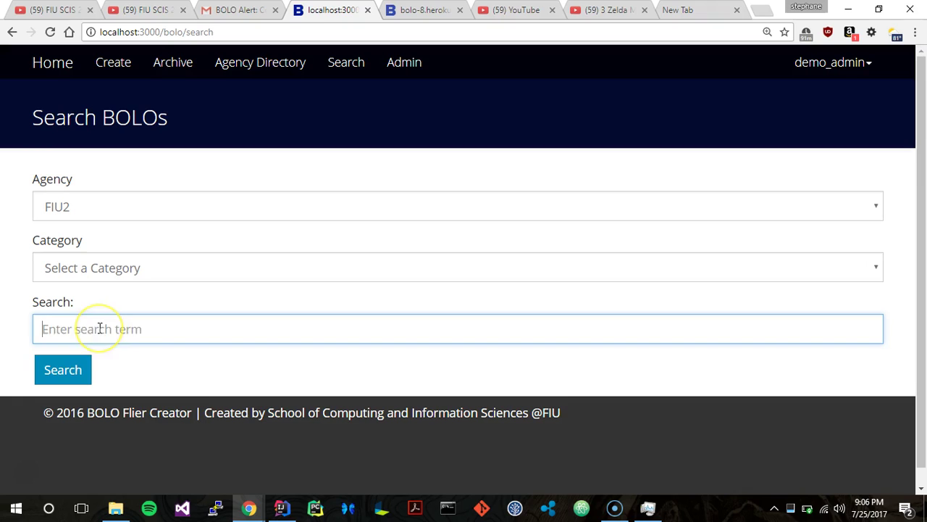
{"action": "type", "text": "test"}
{"action": "left_click", "coordinate": [50, 331]}
{"action": "left_click", "coordinate": [72, 376]}
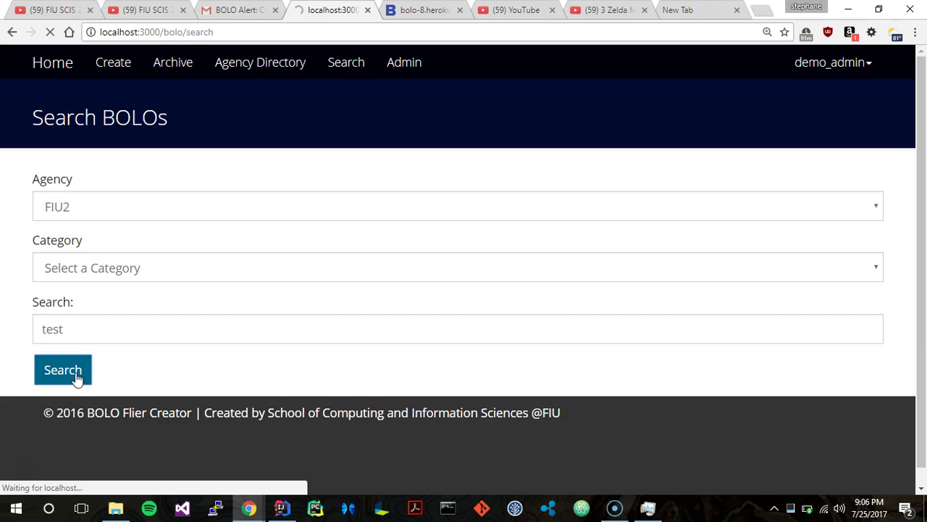
{"action": "left_click", "coordinate": [126, 283]}
Search for 'test' with the Agency filter set to Gmail Department.
{"action": "left_click", "coordinate": [365, 63]}
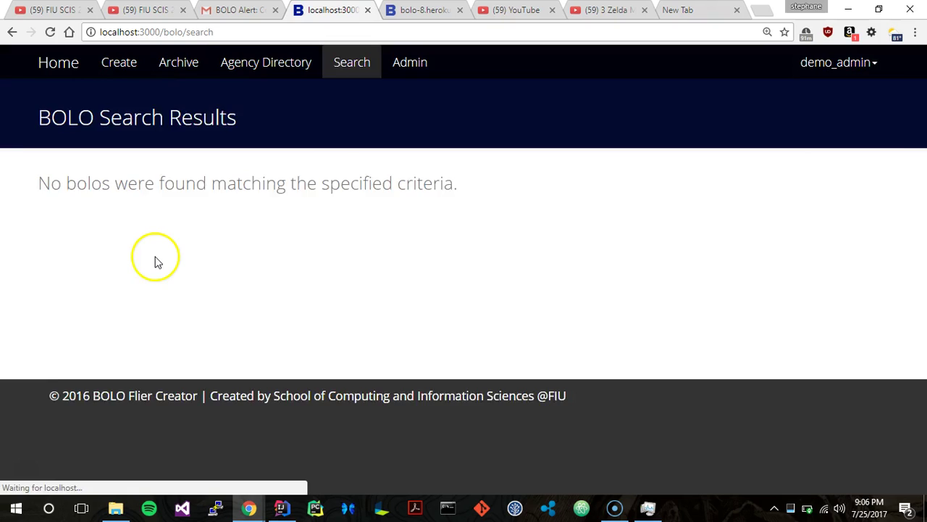
{"action": "left_click", "coordinate": [101, 208]}
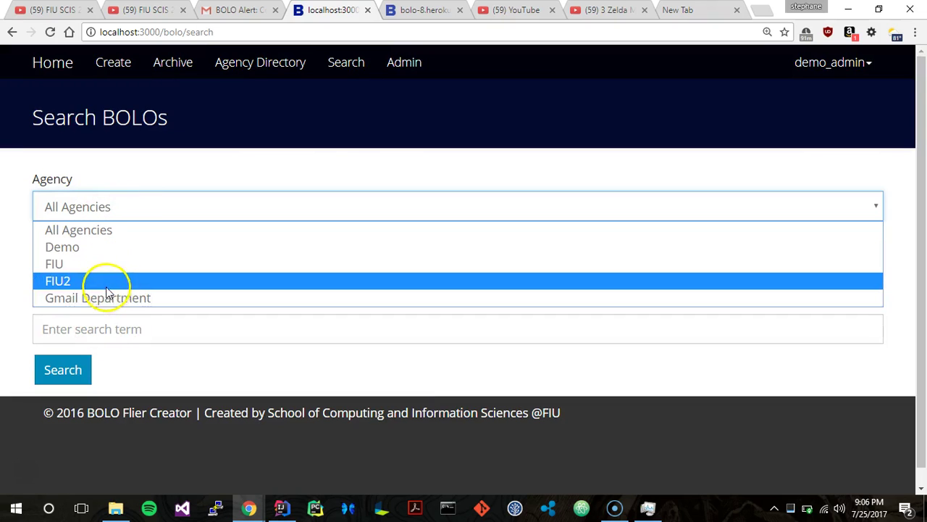
{"action": "left_click", "coordinate": [105, 298]}
{"action": "left_click", "coordinate": [92, 330]}
{"action": "type", "text": "test"}
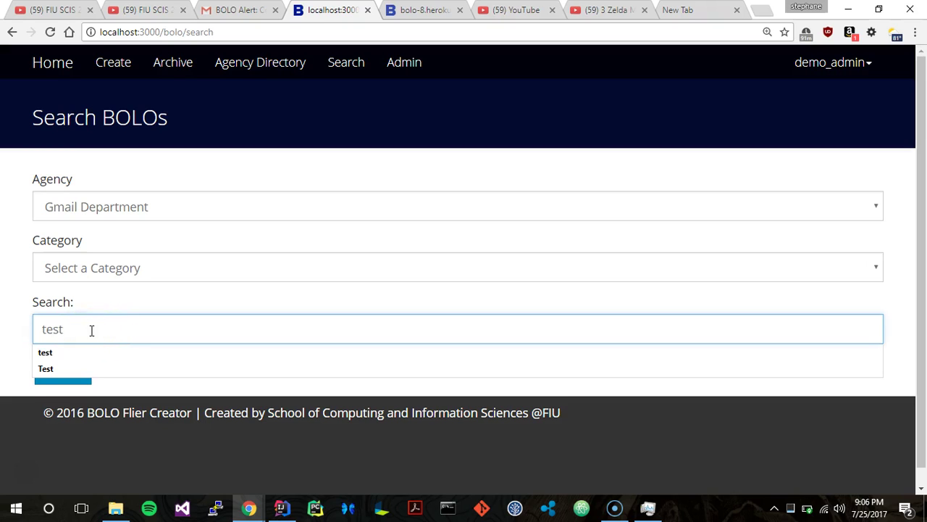
{"action": "left_click", "coordinate": [9, 304]}
{"action": "left_click", "coordinate": [56, 378]}
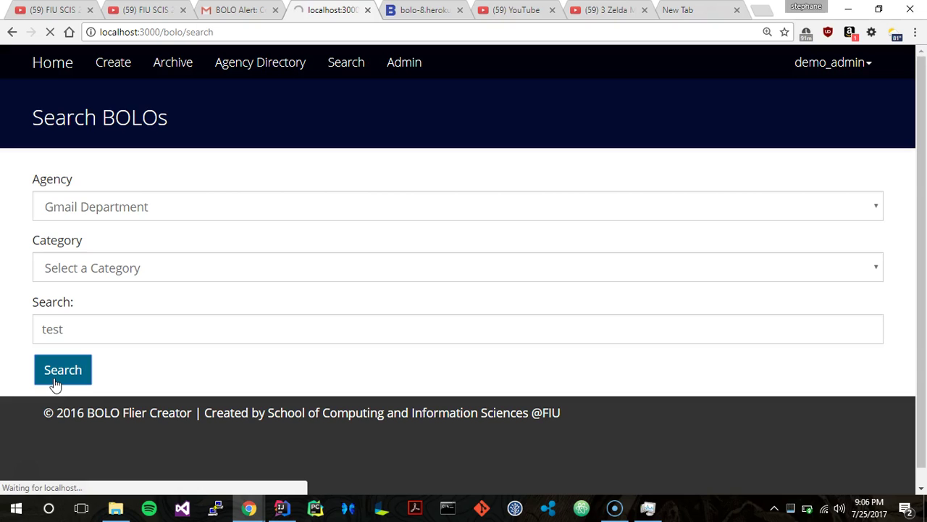
{"action": "left_click", "coordinate": [228, 324]}
Inspect the red-car Auto Theft result, including its Posted By line, then go to Admin.
{"action": "scroll", "coordinate": [227, 323], "scroll_direction": "down", "scroll_amount": 5}
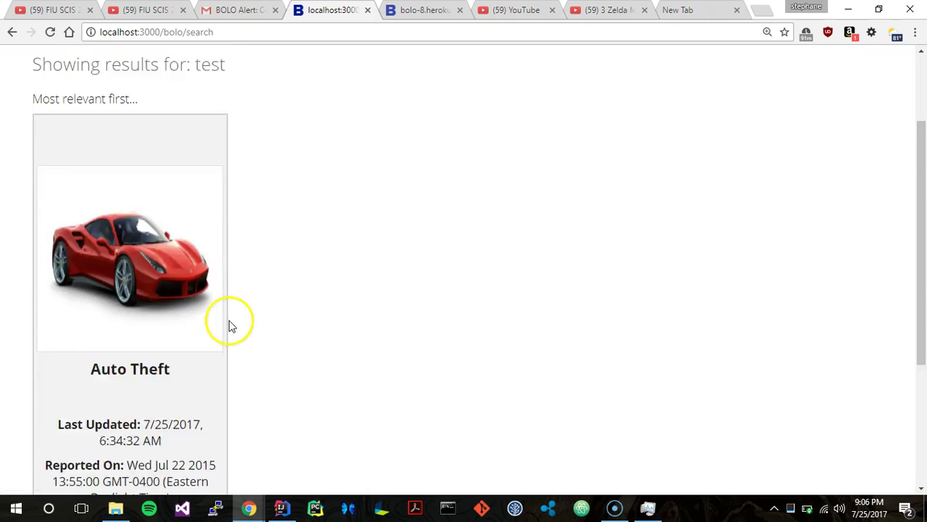
{"action": "scroll", "coordinate": [223, 292], "scroll_direction": "up", "scroll_amount": 5}
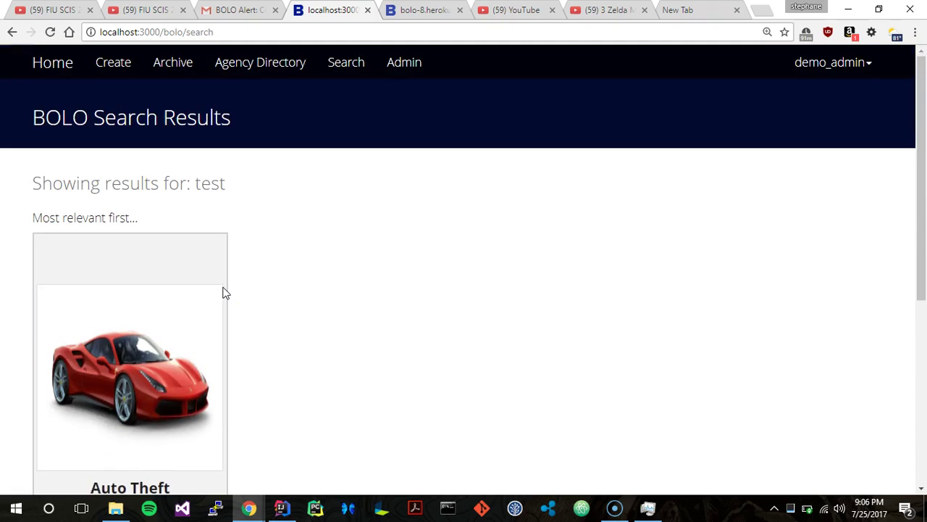
{"action": "scroll", "coordinate": [224, 291], "scroll_direction": "down", "scroll_amount": 2}
{"action": "left_click", "coordinate": [145, 189]}
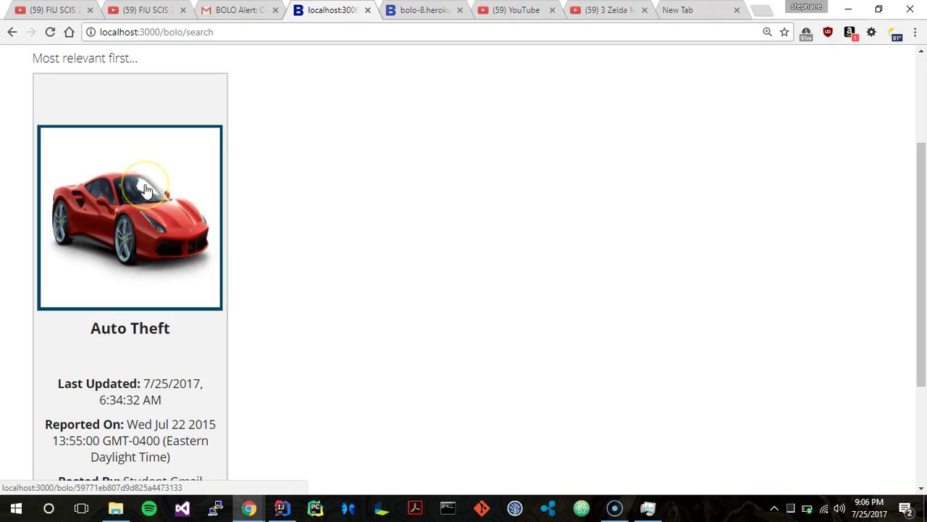
{"action": "scroll", "coordinate": [146, 189], "scroll_direction": "down", "scroll_amount": 3}
{"action": "double_click", "coordinate": [125, 305]}
{"action": "left_click", "coordinate": [125, 307]}
{"action": "left_click", "coordinate": [124, 305]}
{"action": "scroll", "coordinate": [123, 311], "scroll_direction": "up", "scroll_amount": 5}
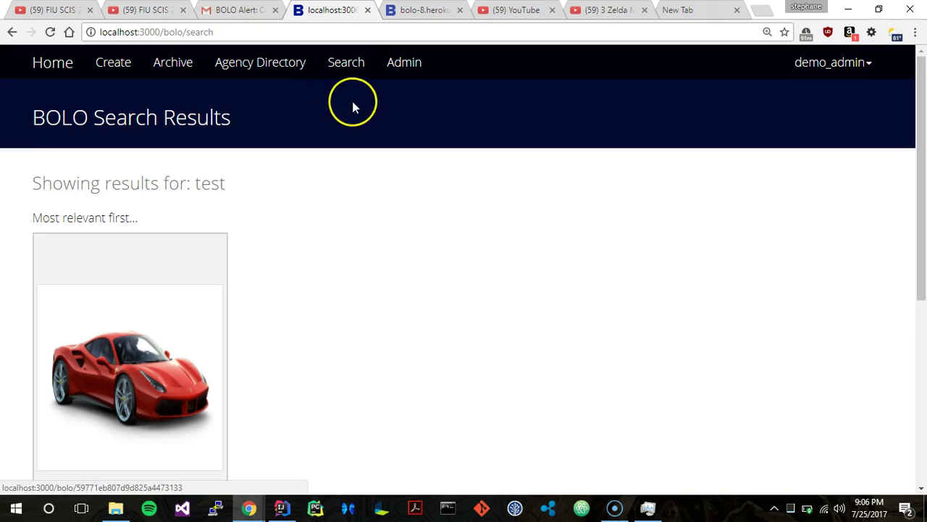
{"action": "left_click", "coordinate": [396, 64]}
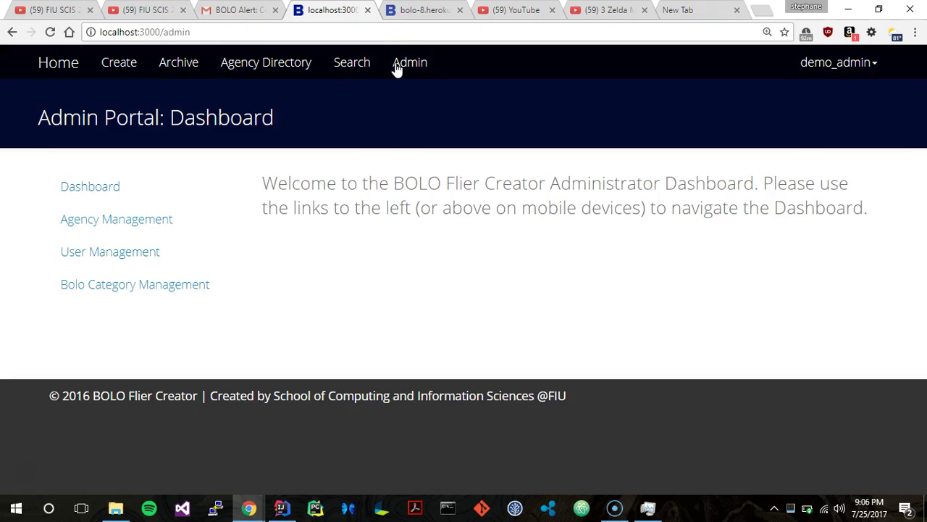
Open Agency Management and review Demo, FIU, FIU2 and Gmail Department, all active.
{"action": "left_click", "coordinate": [397, 82]}
{"action": "left_click", "coordinate": [90, 187]}
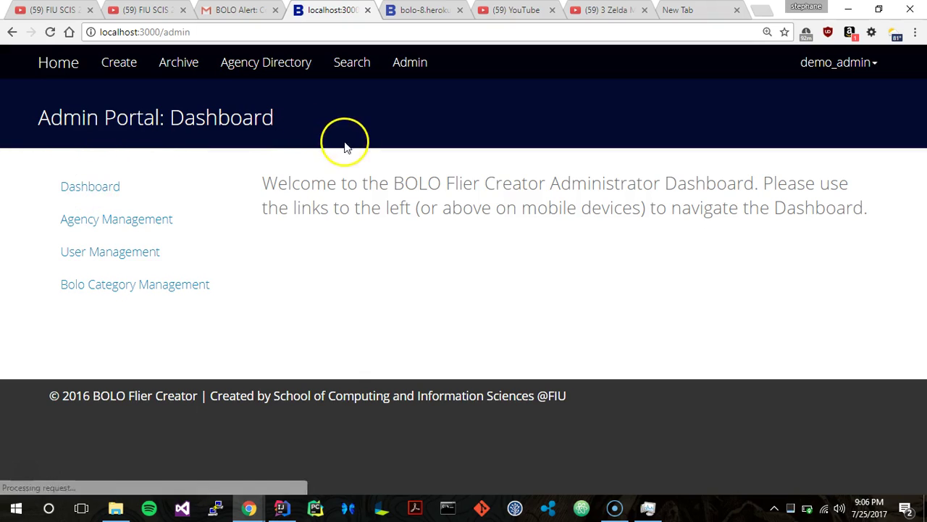
{"action": "left_click", "coordinate": [172, 227]}
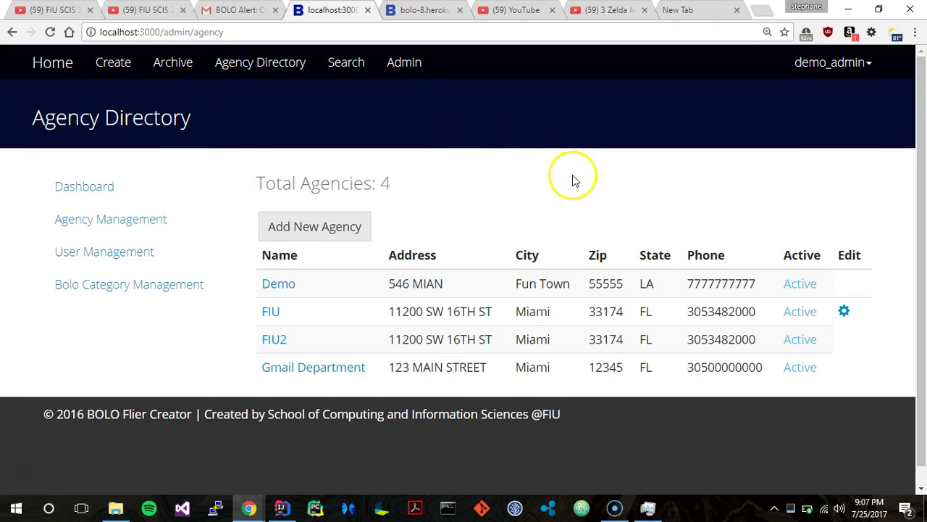
{"action": "scroll", "coordinate": [572, 174], "scroll_direction": "down", "scroll_amount": 1}
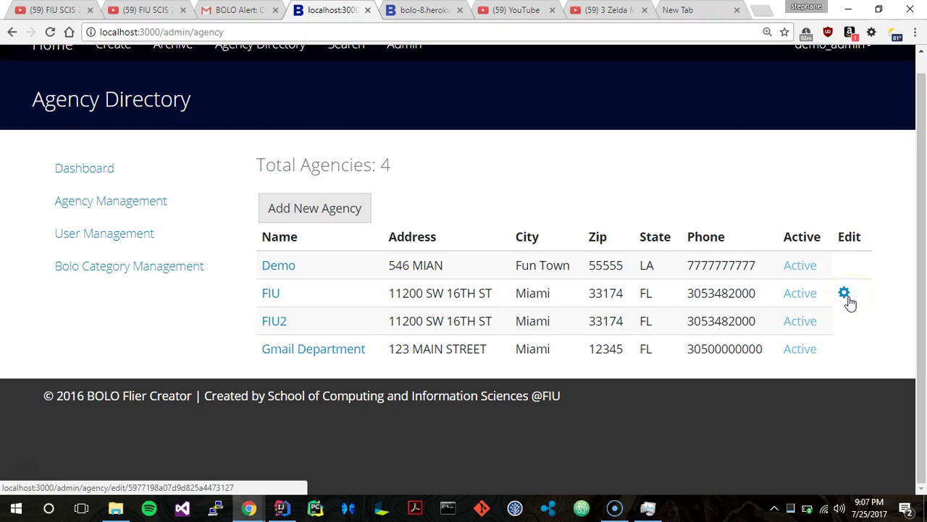
{"action": "scroll", "coordinate": [754, 312], "scroll_direction": "up", "scroll_amount": 1}
{"action": "scroll", "coordinate": [757, 313], "scroll_direction": "down", "scroll_amount": 1}
{"action": "left_click", "coordinate": [799, 297]}
{"action": "scroll", "coordinate": [800, 297], "scroll_direction": "up", "scroll_amount": 1}
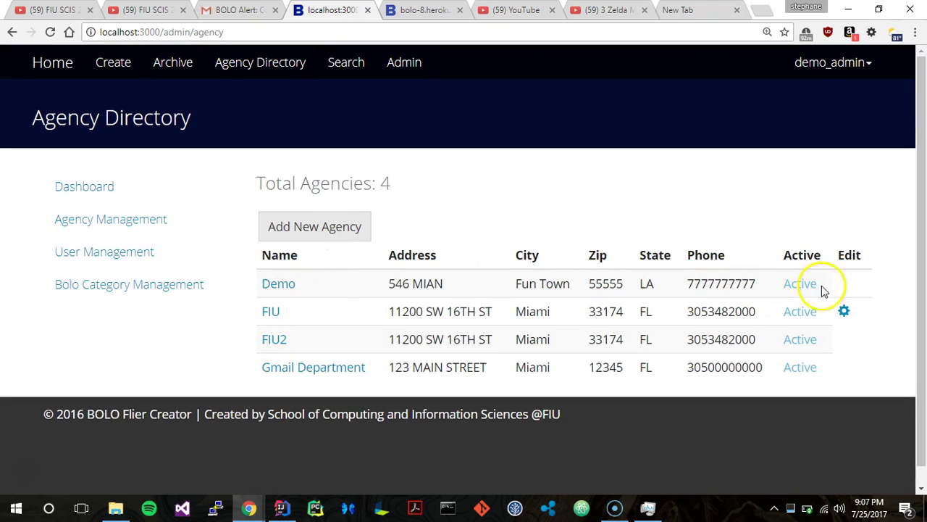
{"action": "left_click", "coordinate": [282, 221]}
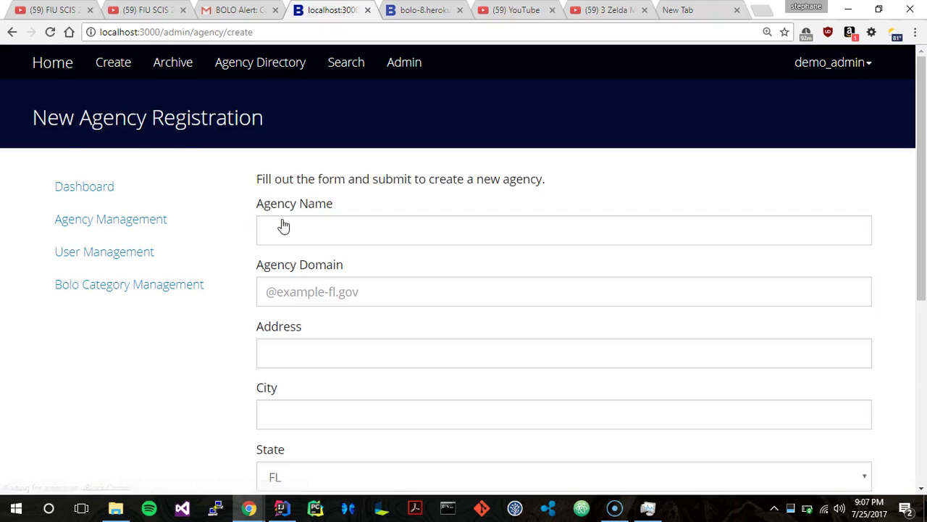
{"action": "scroll", "coordinate": [282, 225], "scroll_direction": "down", "scroll_amount": 2}
{"action": "scroll", "coordinate": [282, 225], "scroll_direction": "up", "scroll_amount": 1}
{"action": "scroll", "coordinate": [282, 225], "scroll_direction": "up", "scroll_amount": 1}
{"action": "left_click", "coordinate": [282, 218]}
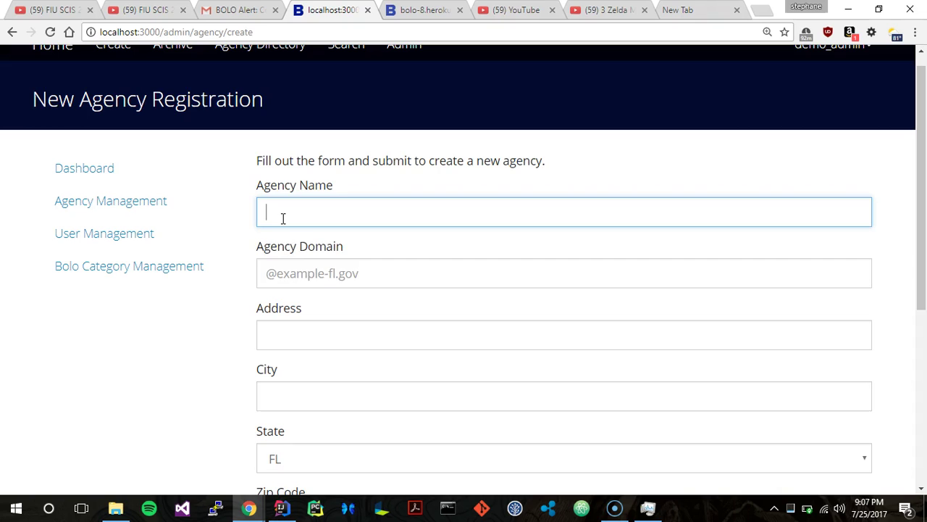
{"action": "type", "text": "FIU"}
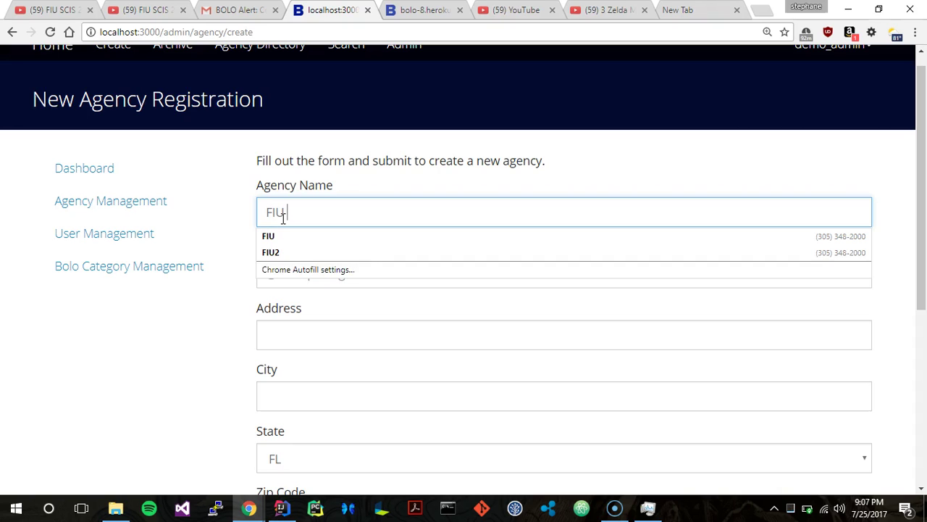
{"action": "type", "text": " 3"}
{"action": "scroll", "coordinate": [283, 217], "scroll_direction": "down", "scroll_amount": 5}
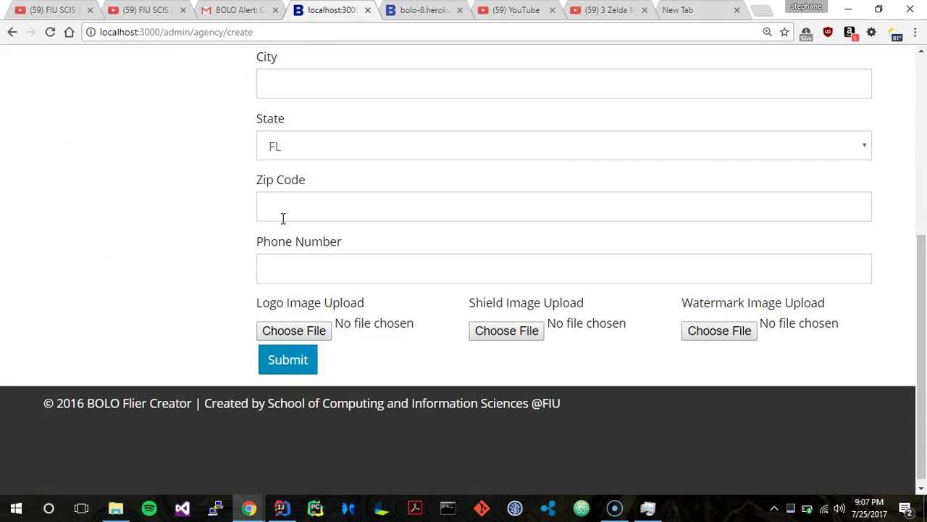
{"action": "scroll", "coordinate": [283, 219], "scroll_direction": "up", "scroll_amount": 3}
{"action": "left_click", "coordinate": [305, 187]}
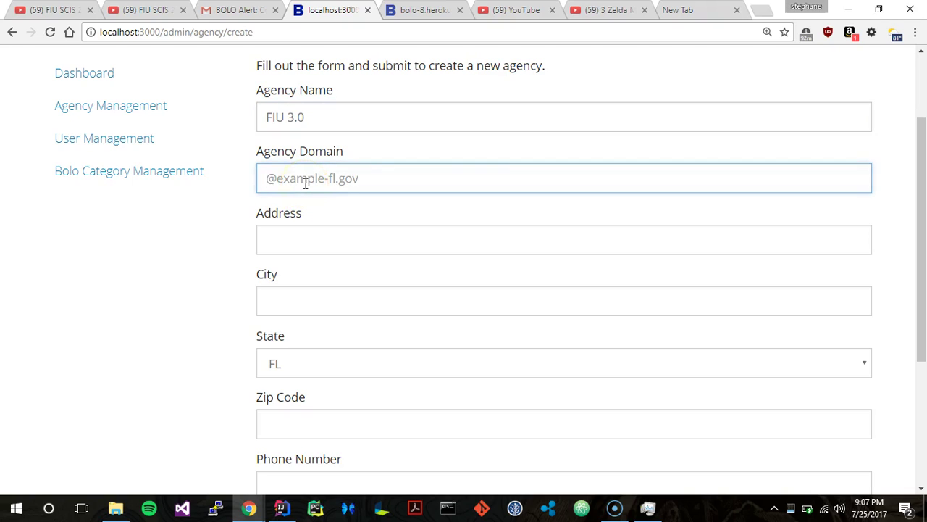
{"action": "type", "text": "#"}
{"action": "key", "text": "BackSpace"}
{"action": "type", "text": "@fiu"}
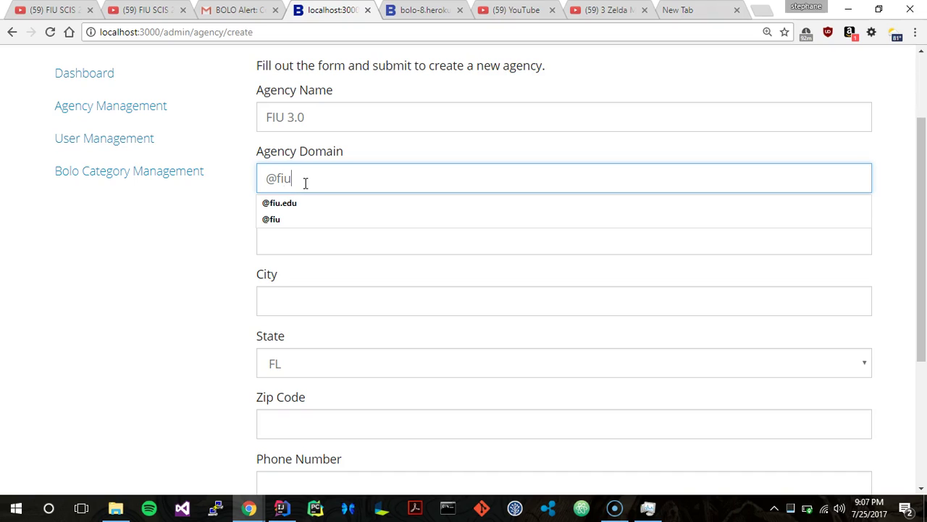
{"action": "type", "text": ".edu"}
{"action": "left_click", "coordinate": [302, 230]}
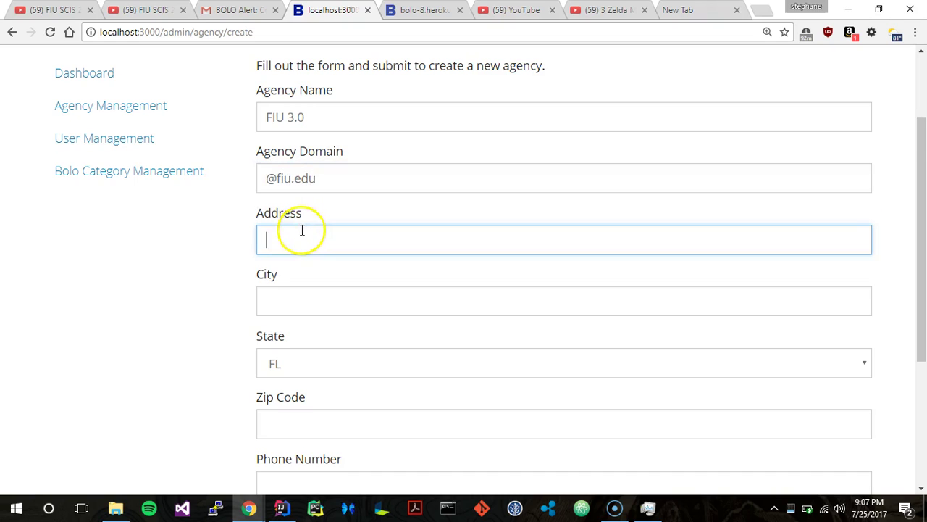
{"action": "scroll", "coordinate": [302, 230], "scroll_direction": "down", "scroll_amount": 1}
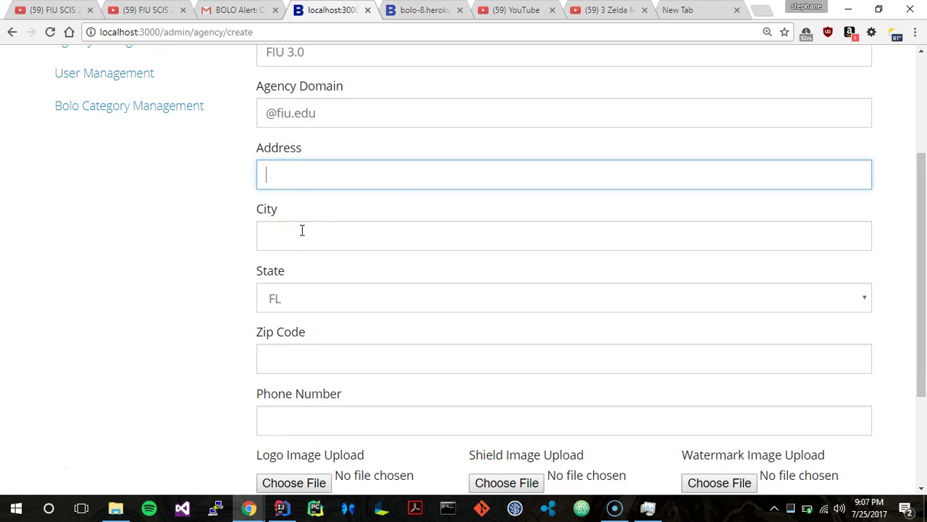
{"action": "left_click", "coordinate": [293, 117]}
{"action": "type", "text": "3"}
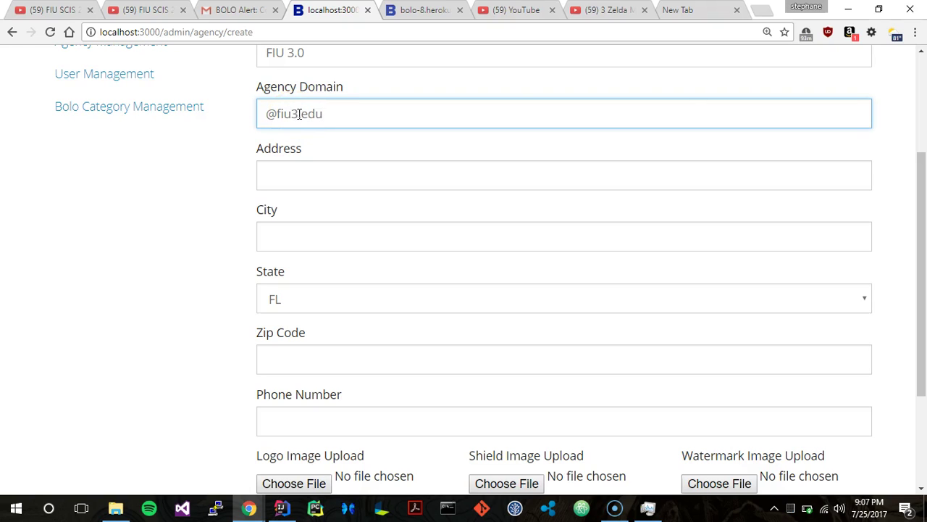
Fill in the agency address 456 MAIN, Miami, FL 33199 and its phone number.
{"action": "left_click", "coordinate": [303, 169]}
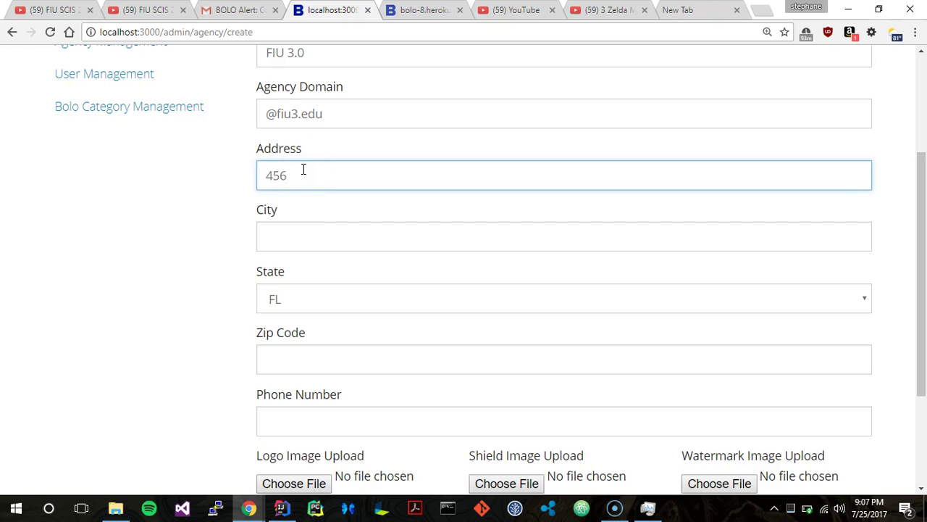
{"action": "left_click", "coordinate": [303, 234]}
{"action": "type", "text": "Miami"}
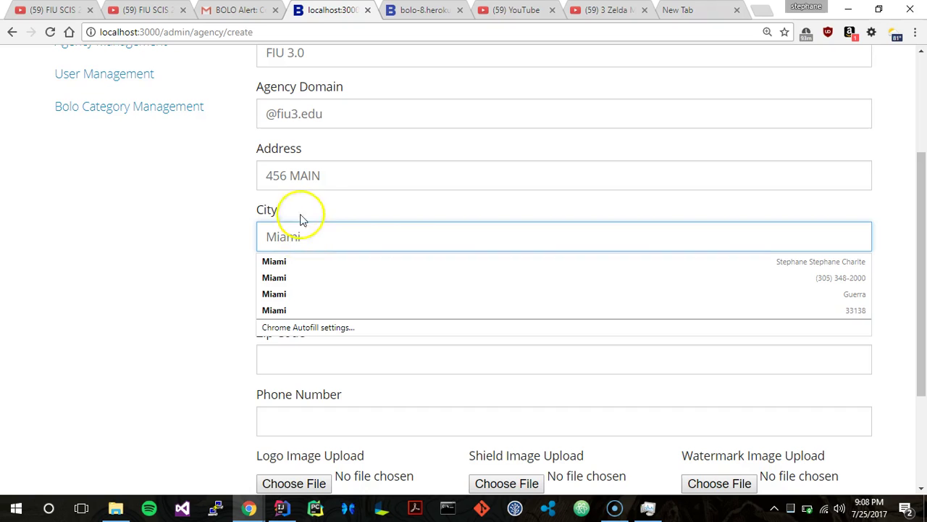
{"action": "left_click", "coordinate": [298, 187]}
{"action": "scroll", "coordinate": [292, 348], "scroll_direction": "down", "scroll_amount": 2}
{"action": "left_click", "coordinate": [292, 207]}
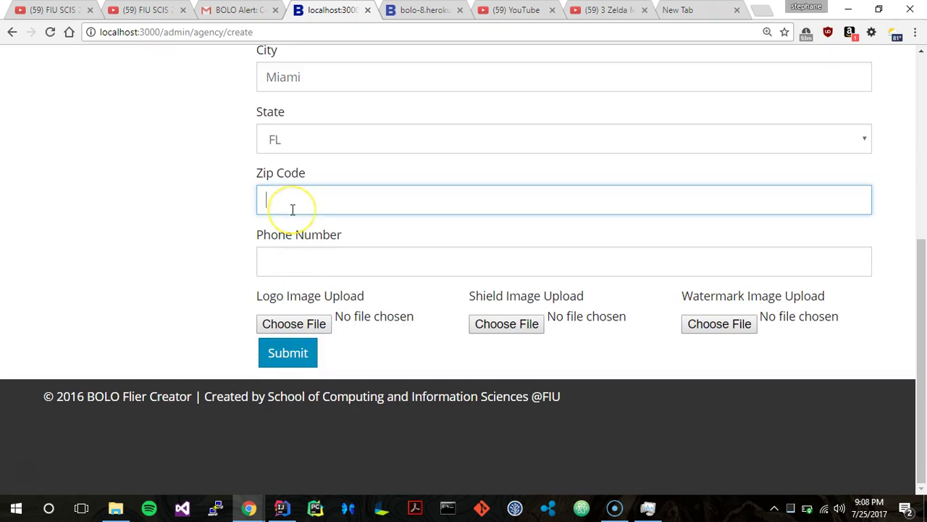
{"action": "type", "text": "33199"}
{"action": "left_click", "coordinate": [297, 270]}
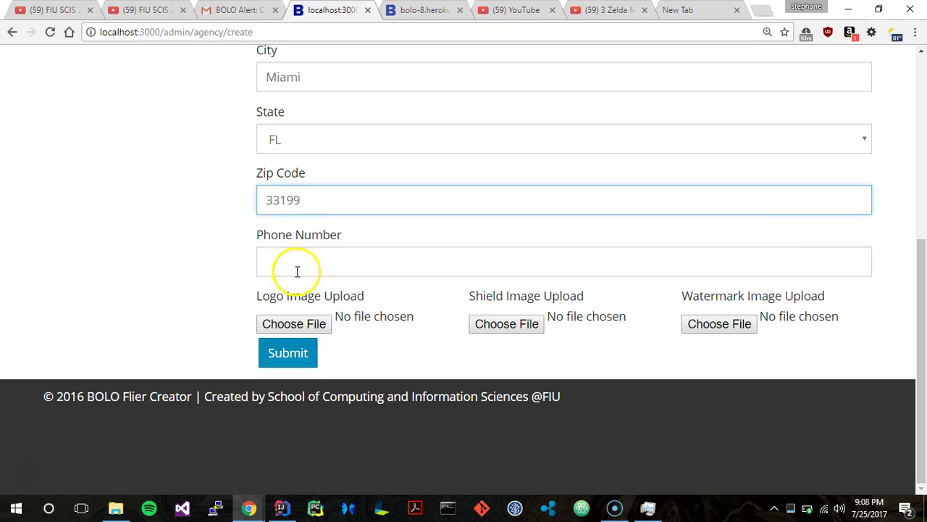
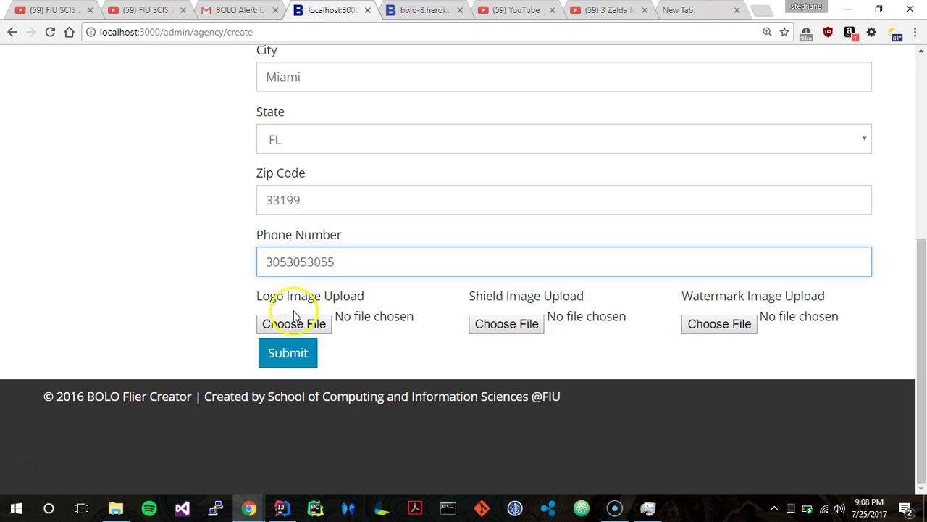
Attach the police badge image as both logo and shield, then submit the agency.
{"action": "left_click", "coordinate": [294, 324]}
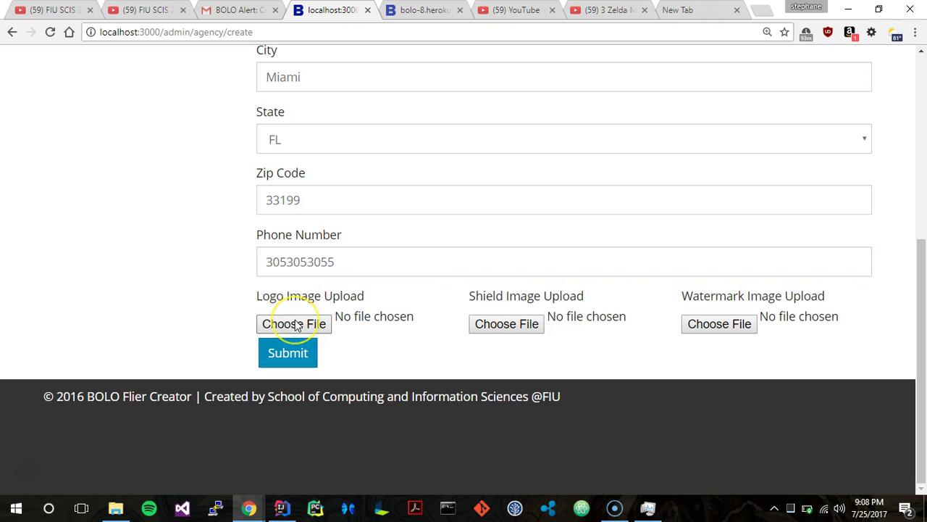
{"action": "double_click", "coordinate": [187, 230]}
{"action": "left_click", "coordinate": [492, 324]}
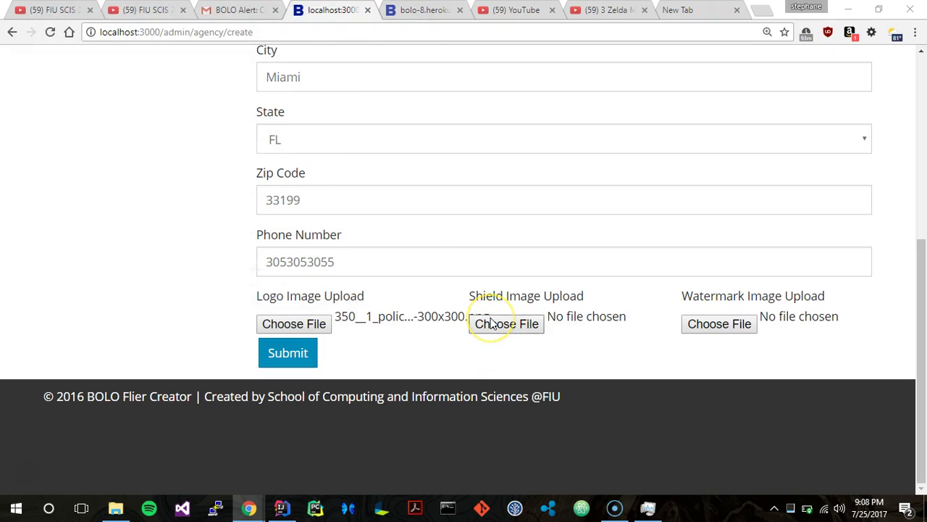
{"action": "double_click", "coordinate": [179, 211]}
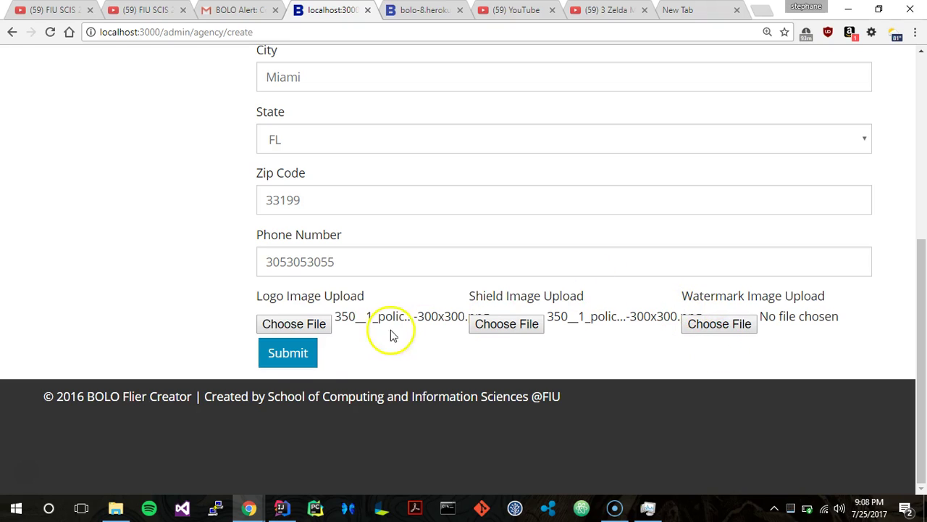
{"action": "left_click", "coordinate": [290, 365]}
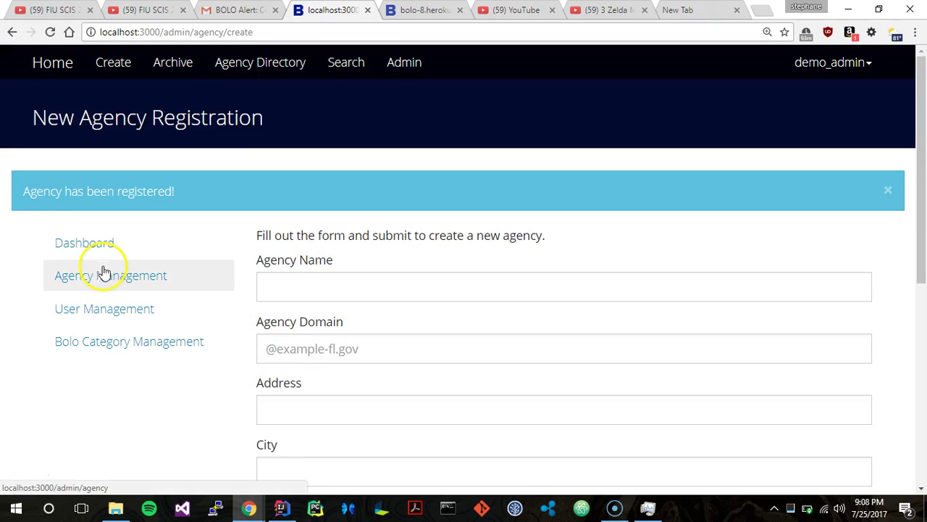
{"action": "left_click", "coordinate": [104, 272]}
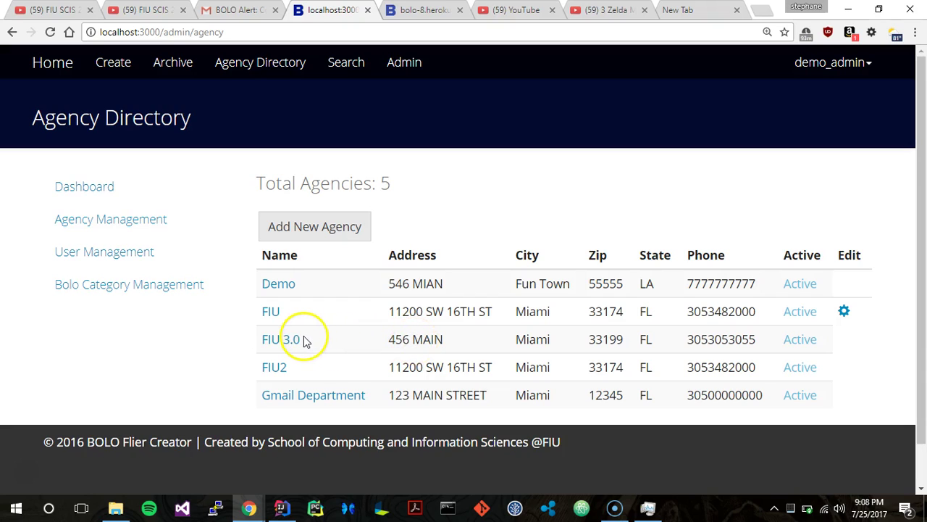
Highlight the new FIU 3.0 entry in the five-agency directory, then head to User Management.
{"action": "left_click_drag", "start_coordinate": [304, 340], "coordinate": [292, 339]}
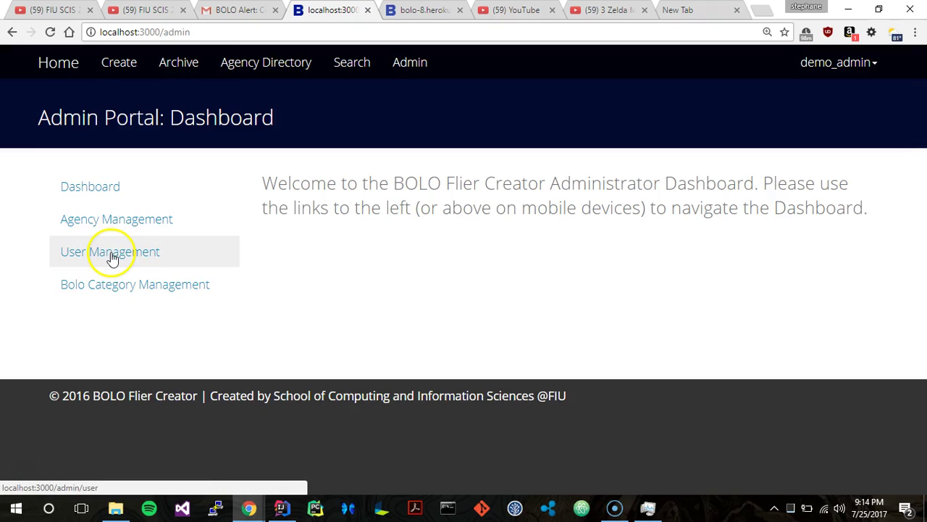
{"action": "left_click", "coordinate": [111, 253]}
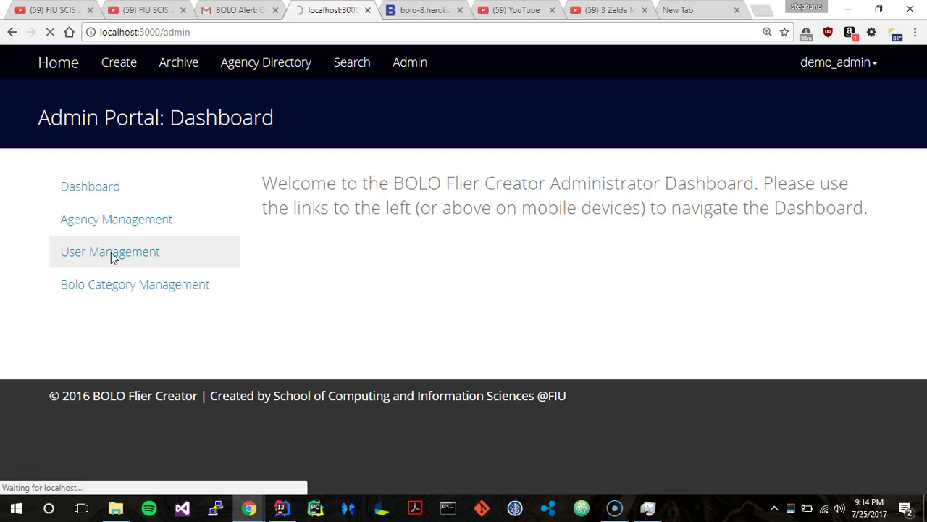
Review the five users' agency, role and status, highlighting the root user's name and e-mail.
{"action": "left_click", "coordinate": [175, 247]}
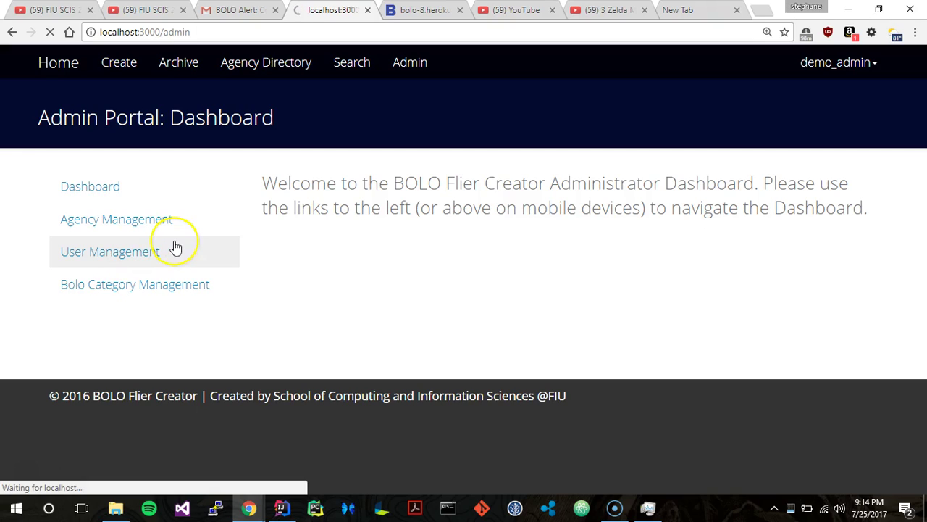
{"action": "left_click", "coordinate": [290, 244]}
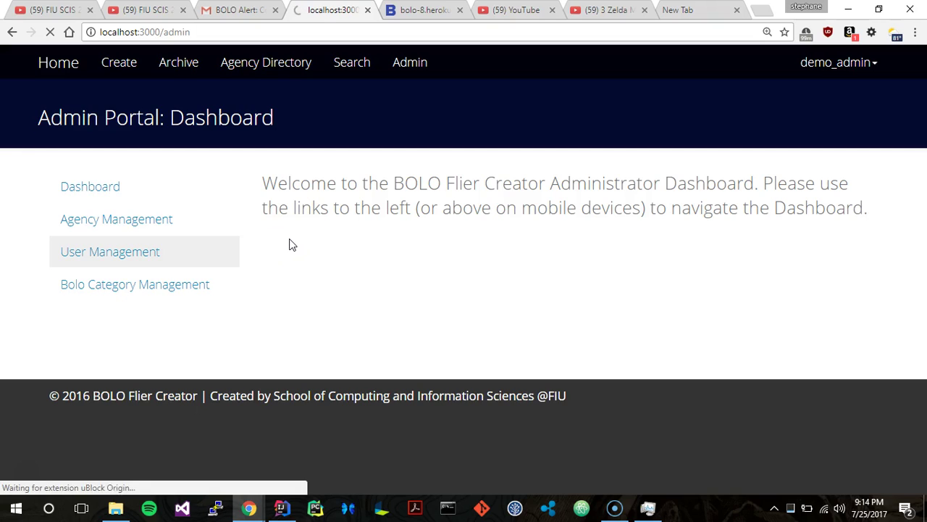
{"action": "left_click", "coordinate": [290, 236]}
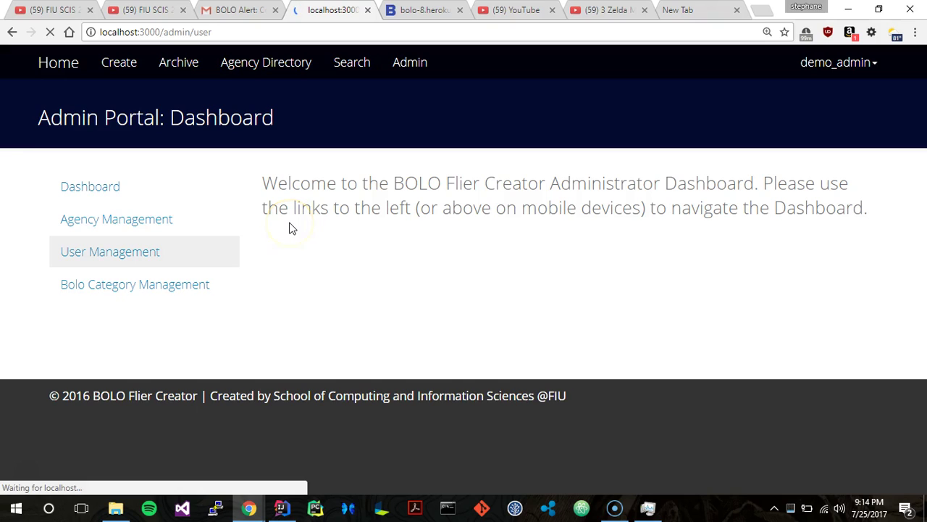
{"action": "scroll", "coordinate": [290, 229], "scroll_direction": "down", "scroll_amount": 2}
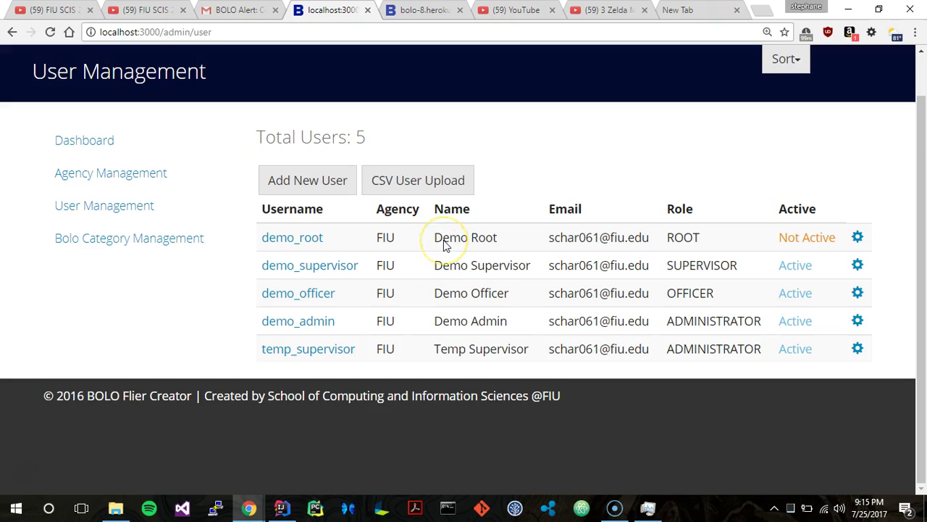
{"action": "double_click", "coordinate": [487, 239]}
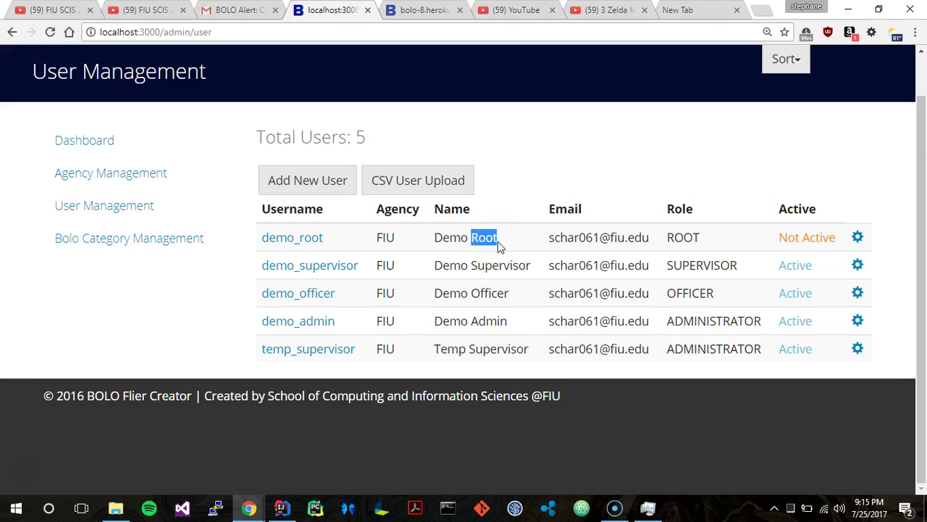
{"action": "left_click", "coordinate": [475, 265]}
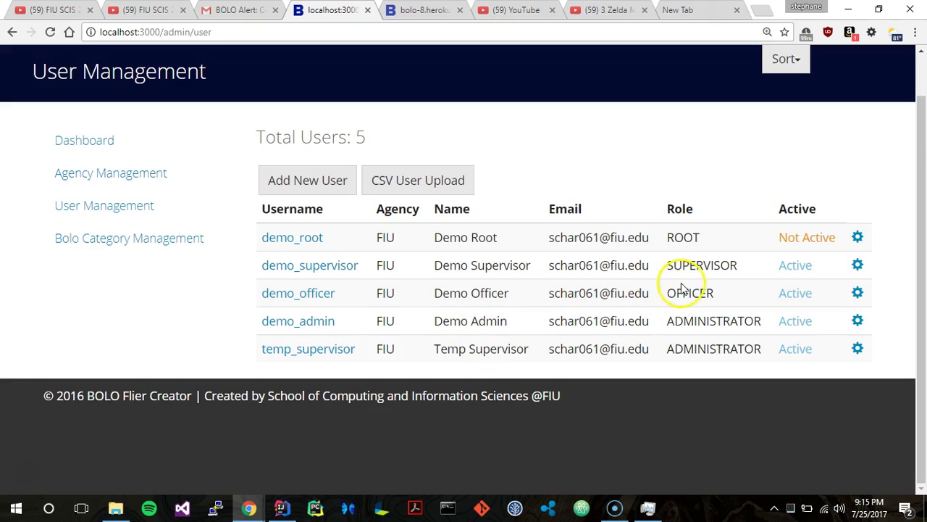
{"action": "left_click_drag", "start_coordinate": [549, 239], "coordinate": [635, 239]}
{"action": "left_click", "coordinate": [631, 238]}
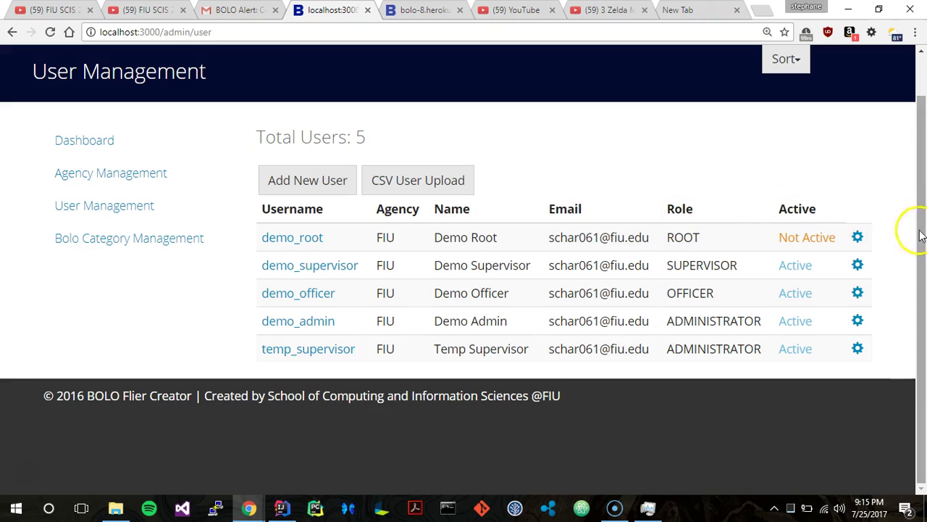
Open demo_supervisor's edit details and keep the role as SUPERVISOR.
{"action": "left_click", "coordinate": [857, 267]}
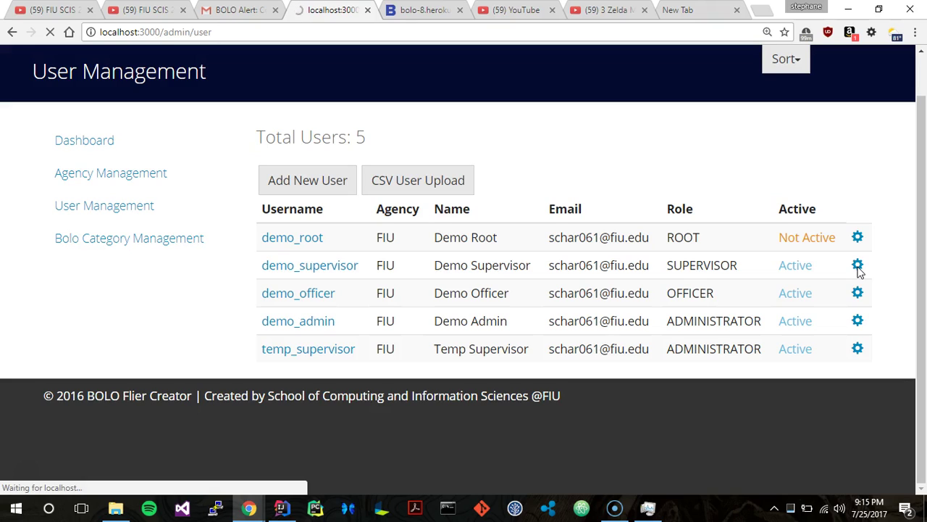
{"action": "left_click", "coordinate": [742, 248]}
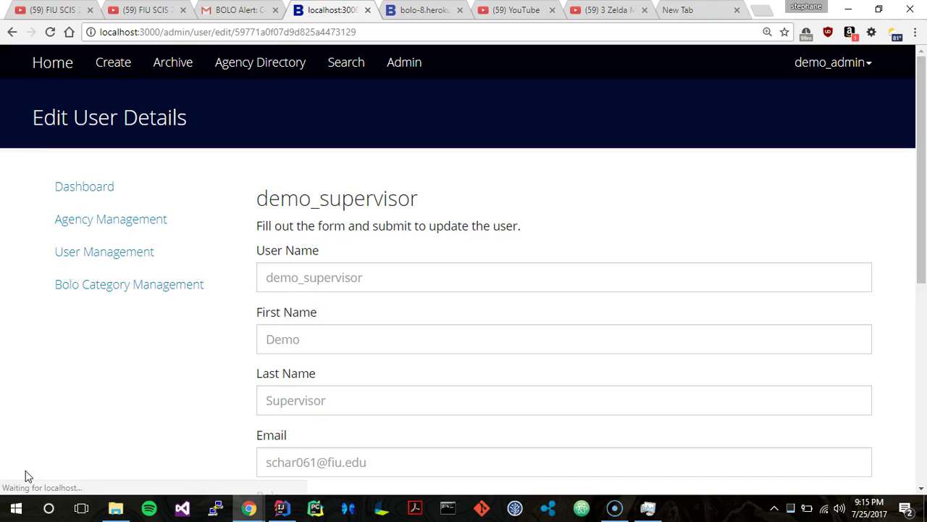
{"action": "left_click", "coordinate": [536, 266]}
{"action": "scroll", "coordinate": [536, 265], "scroll_direction": "down", "scroll_amount": 5}
{"action": "scroll", "coordinate": [536, 269], "scroll_direction": "up", "scroll_amount": 5}
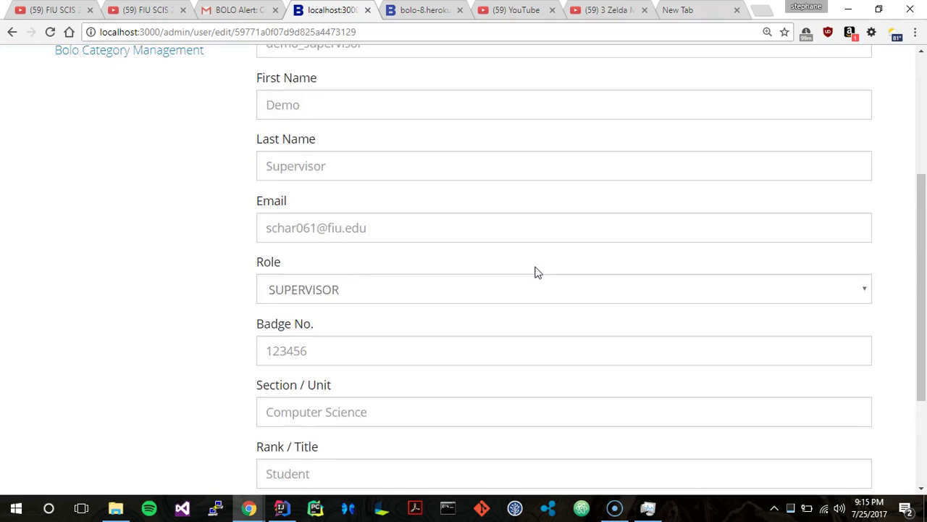
{"action": "scroll", "coordinate": [536, 267], "scroll_direction": "down", "scroll_amount": 2}
{"action": "left_click", "coordinate": [478, 350]}
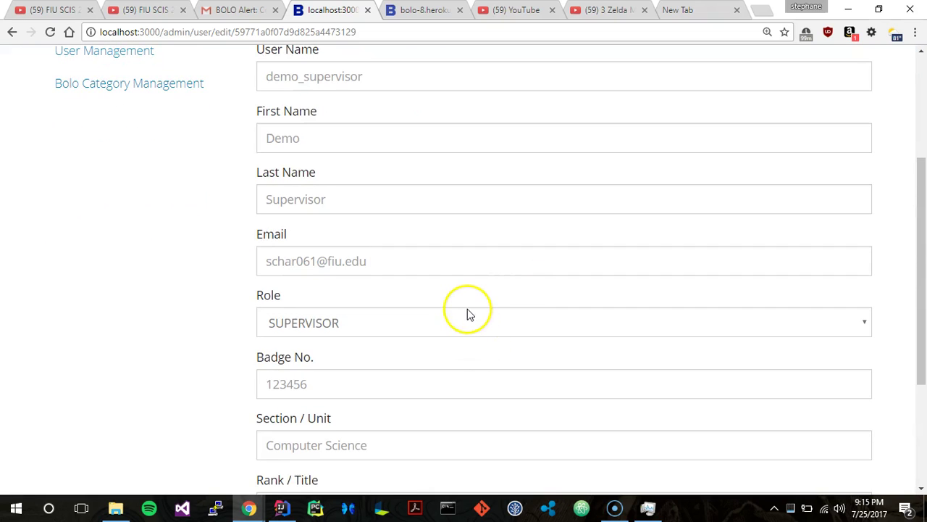
{"action": "left_click", "coordinate": [468, 312]}
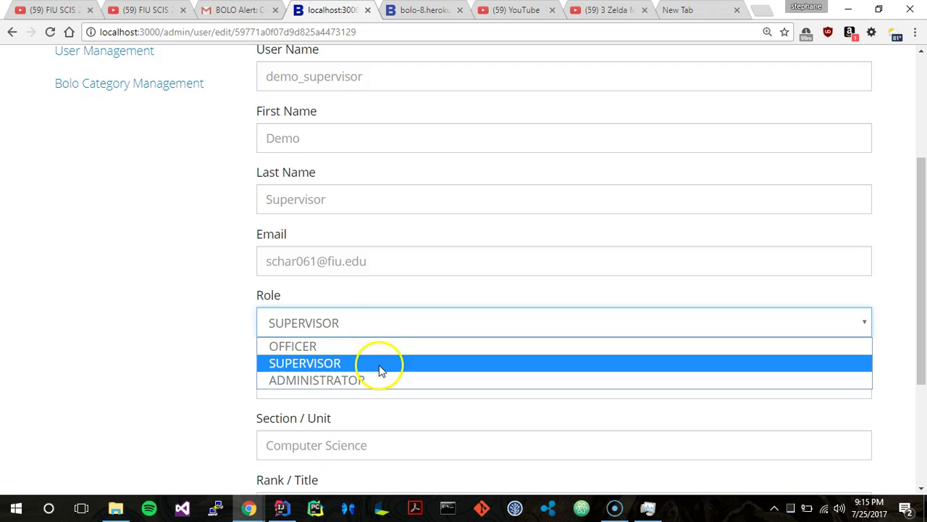
{"action": "left_click", "coordinate": [275, 290]}
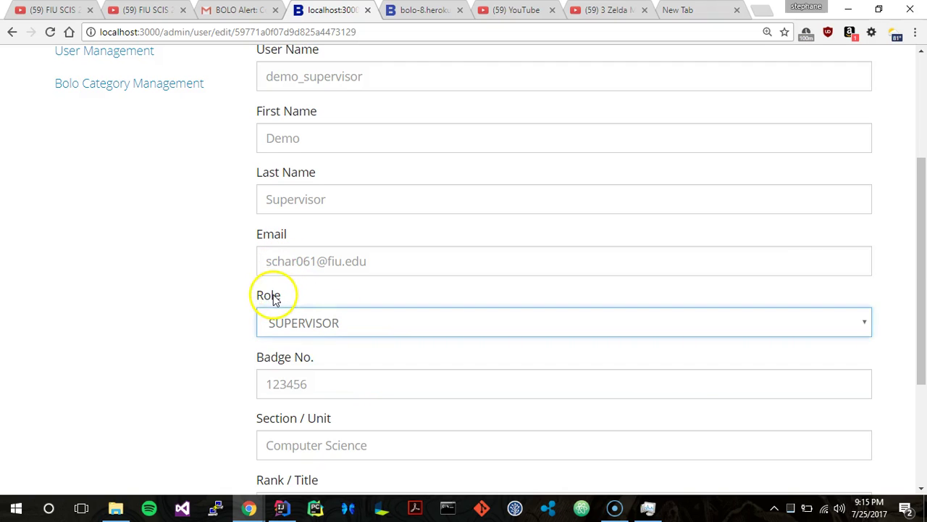
Return to User Management and scroll through the list of five users.
{"action": "scroll", "coordinate": [270, 297], "scroll_direction": "up", "scroll_amount": 3}
{"action": "scroll", "coordinate": [384, 248], "scroll_direction": "down", "scroll_amount": 5}
{"action": "scroll", "coordinate": [384, 244], "scroll_direction": "up", "scroll_amount": 5}
{"action": "left_click", "coordinate": [147, 246]}
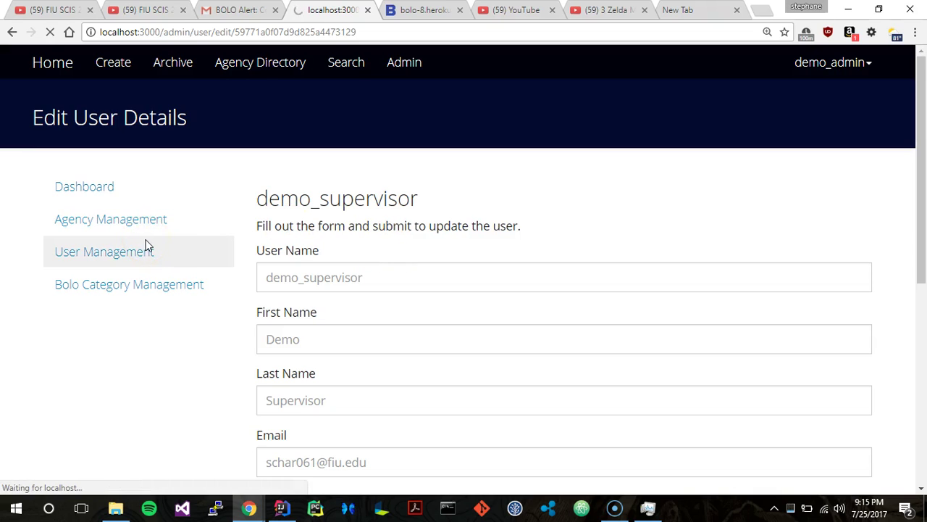
{"action": "scroll", "coordinate": [180, 239], "scroll_direction": "down", "scroll_amount": 2}
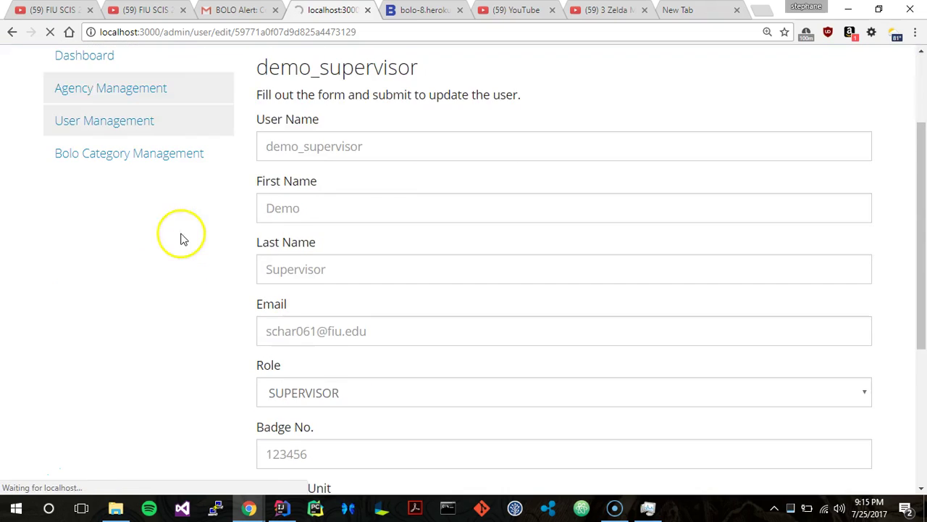
{"action": "scroll", "coordinate": [180, 270], "scroll_direction": "up", "scroll_amount": 1}
{"action": "scroll", "coordinate": [180, 271], "scroll_direction": "up", "scroll_amount": 1}
{"action": "scroll", "coordinate": [180, 271], "scroll_direction": "down", "scroll_amount": 1}
{"action": "scroll", "coordinate": [181, 271], "scroll_direction": "up", "scroll_amount": 1}
{"action": "scroll", "coordinate": [180, 272], "scroll_direction": "down", "scroll_amount": 5}
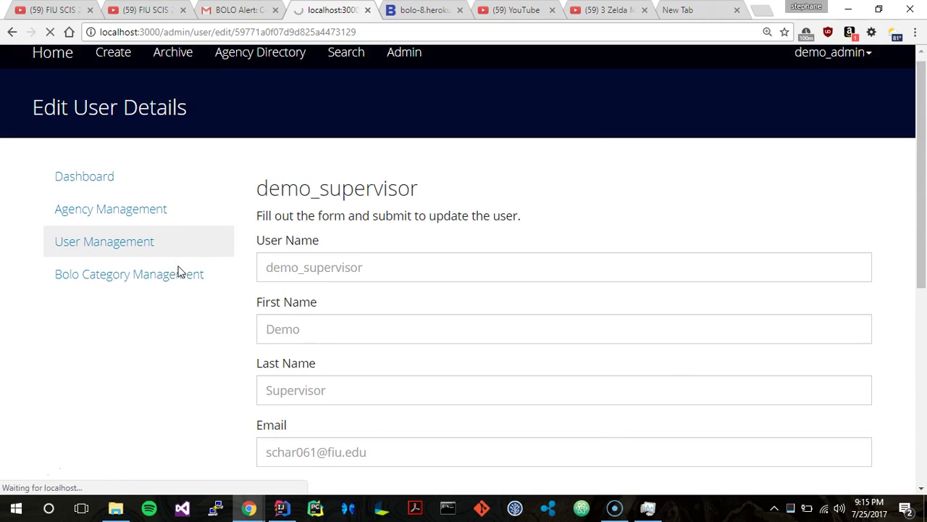
{"action": "scroll", "coordinate": [180, 272], "scroll_direction": "up", "scroll_amount": 2}
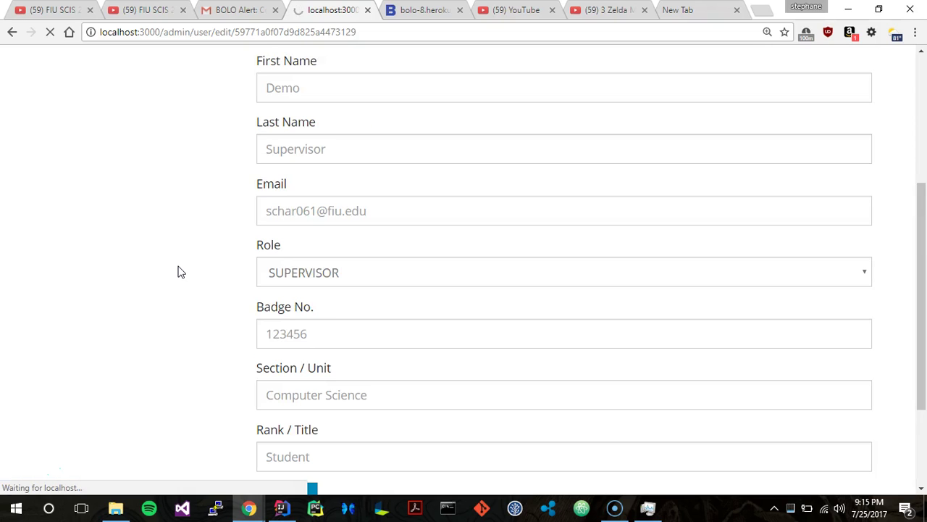
{"action": "scroll", "coordinate": [180, 271], "scroll_direction": "up", "scroll_amount": 4}
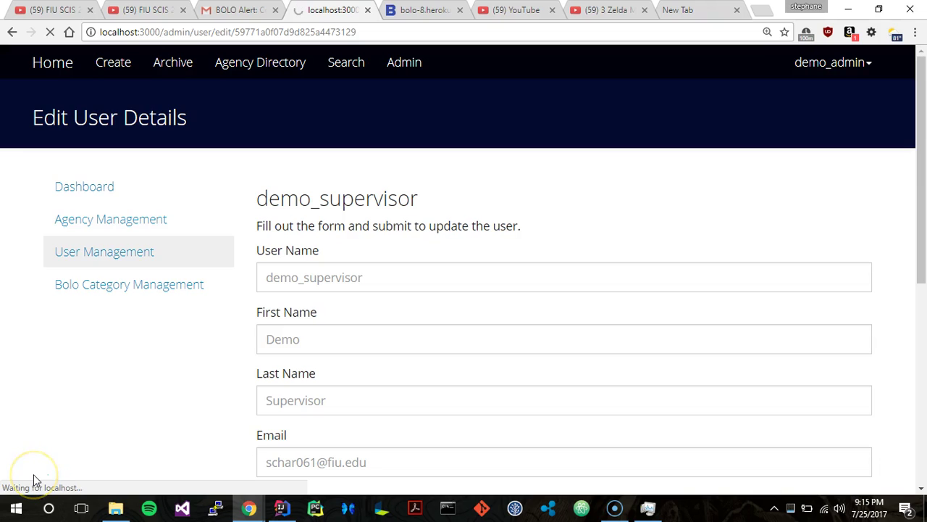
{"action": "scroll", "coordinate": [224, 316], "scroll_direction": "down", "scroll_amount": 1}
{"action": "scroll", "coordinate": [224, 315], "scroll_direction": "up", "scroll_amount": 1}
{"action": "left_click", "coordinate": [99, 364]}
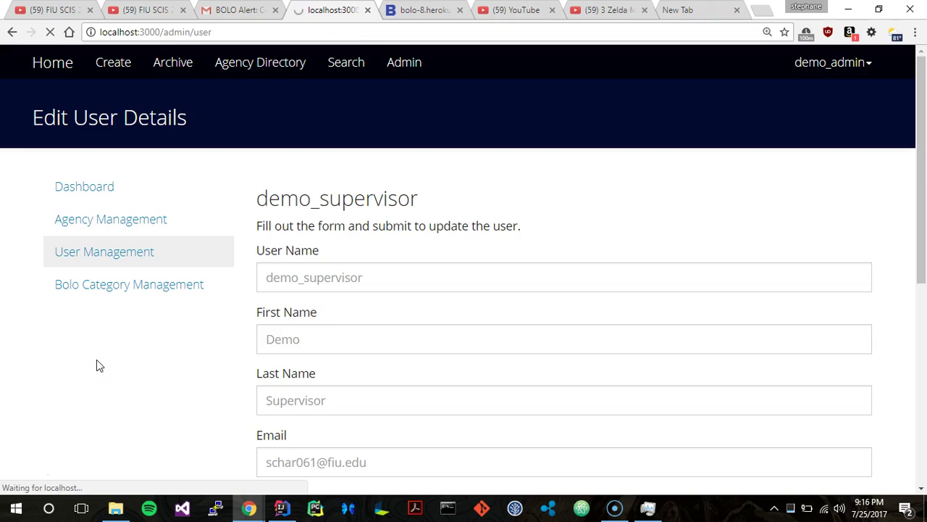
Show the Auto Theft, Boat Theft and General categories in Category Management and start a new category.
{"action": "left_click", "coordinate": [288, 355]}
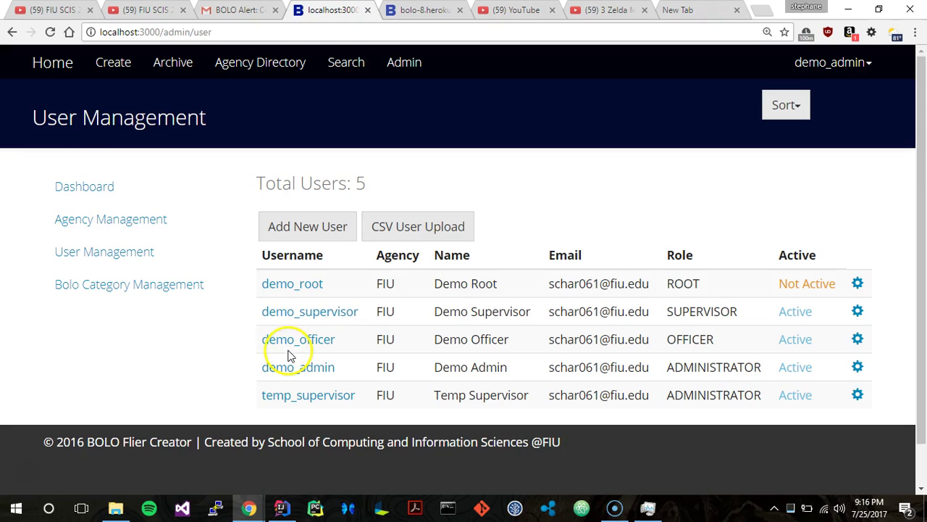
{"action": "scroll", "coordinate": [600, 265], "scroll_direction": "down", "scroll_amount": 1}
{"action": "scroll", "coordinate": [601, 265], "scroll_direction": "up", "scroll_amount": 1}
{"action": "scroll", "coordinate": [369, 166], "scroll_direction": "down", "scroll_amount": 1}
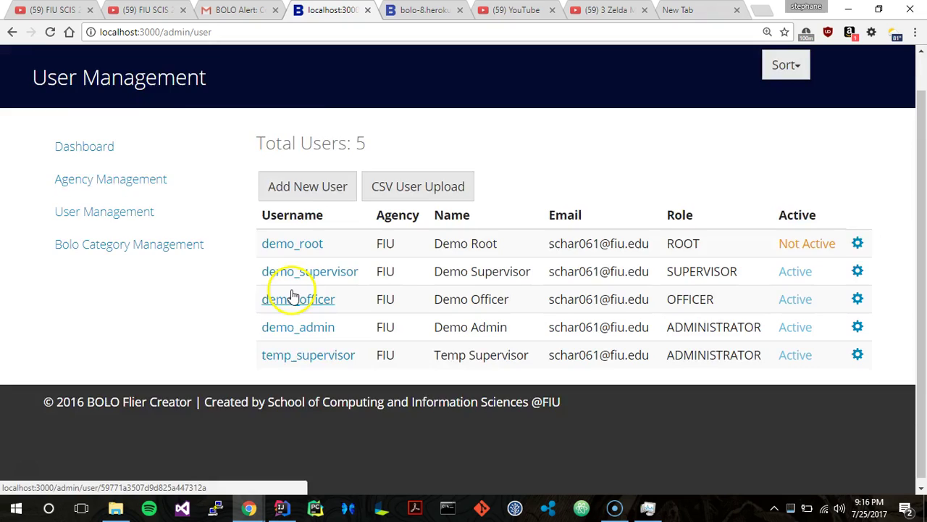
{"action": "scroll", "coordinate": [293, 297], "scroll_direction": "up", "scroll_amount": 1}
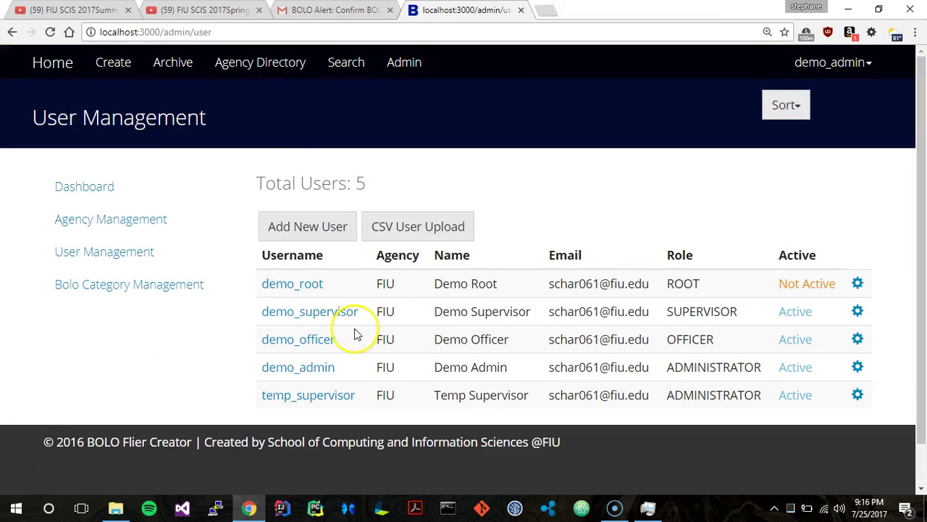
{"action": "scroll", "coordinate": [354, 334], "scroll_direction": "down", "scroll_amount": 1}
{"action": "scroll", "coordinate": [354, 333], "scroll_direction": "up", "scroll_amount": 1}
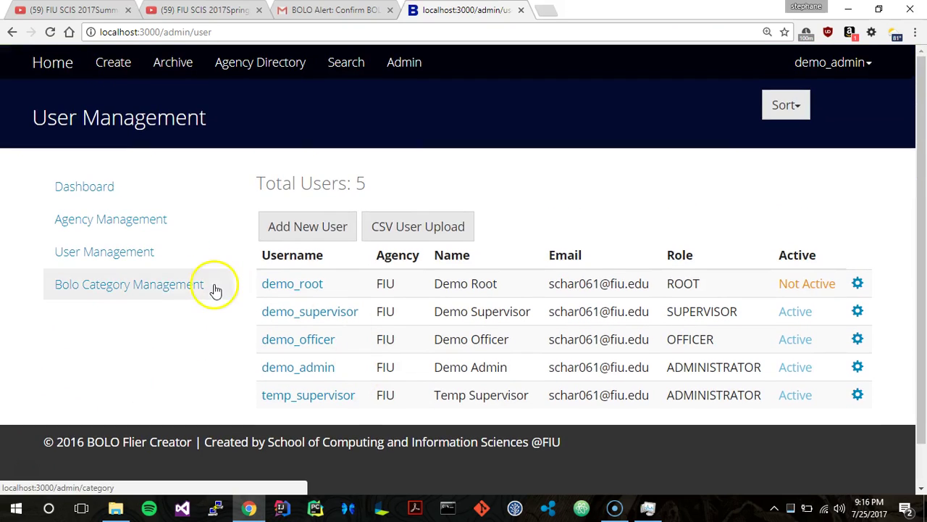
{"action": "left_click", "coordinate": [170, 288]}
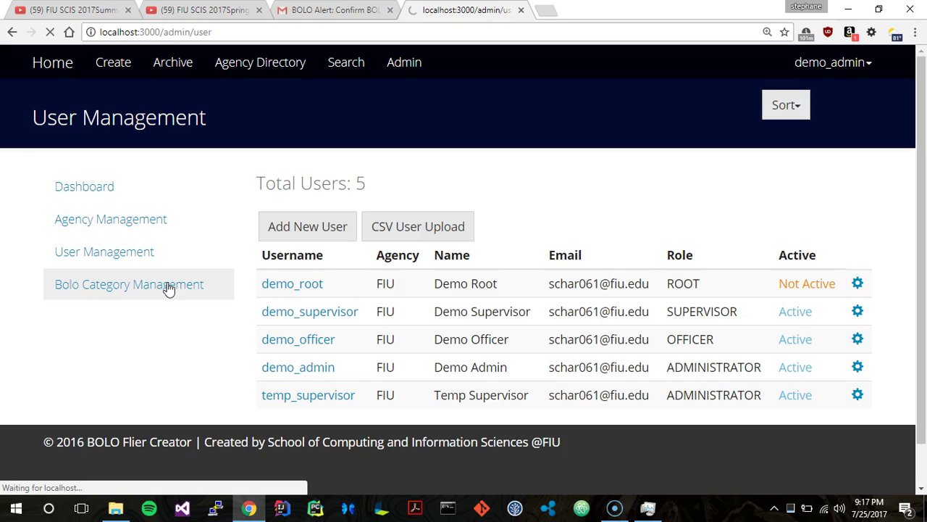
{"action": "left_click", "coordinate": [168, 287]}
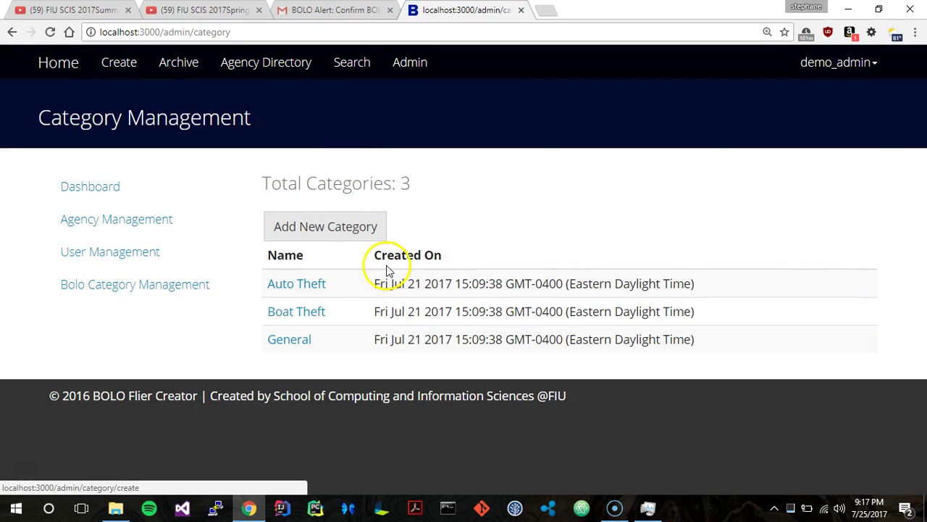
{"action": "left_click", "coordinate": [308, 241]}
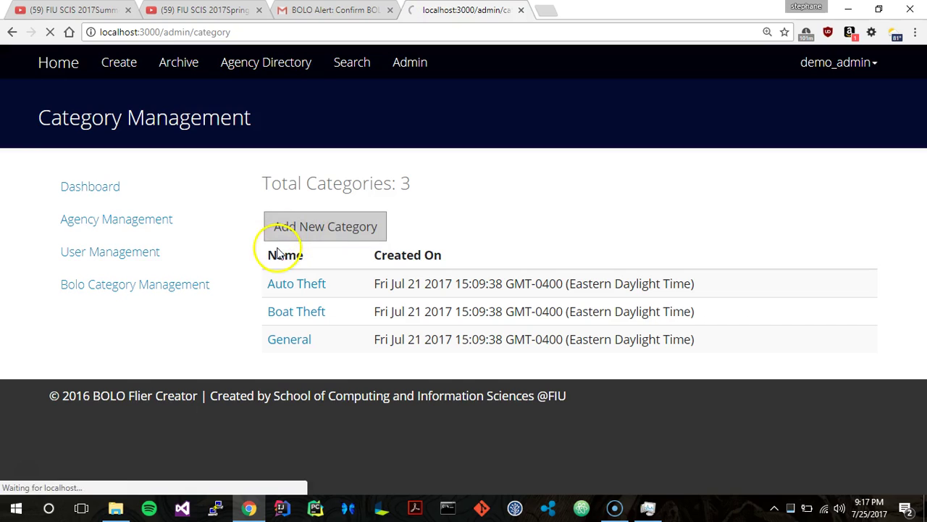
Name the category Temp and add its first field, Temp Spaces.
{"action": "left_click", "coordinate": [394, 215]}
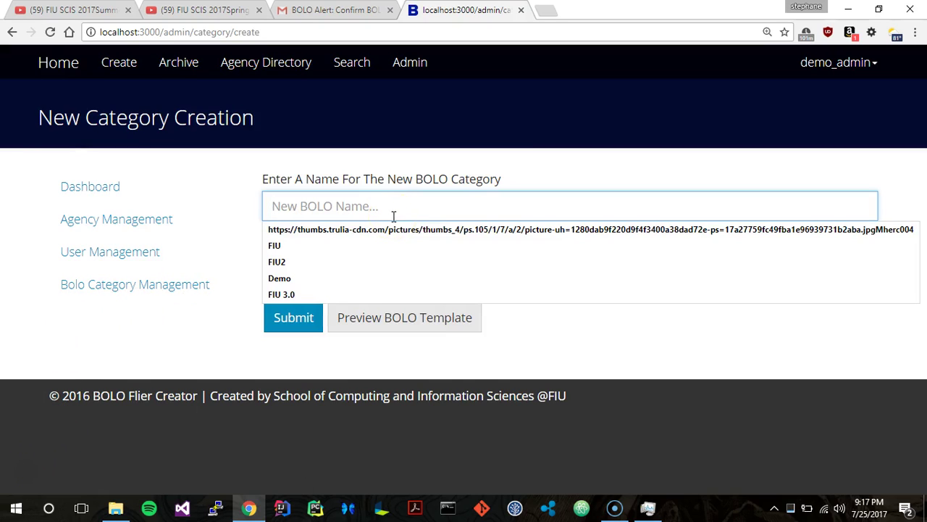
{"action": "type", "text": "Temp"}
{"action": "left_click", "coordinate": [399, 269]}
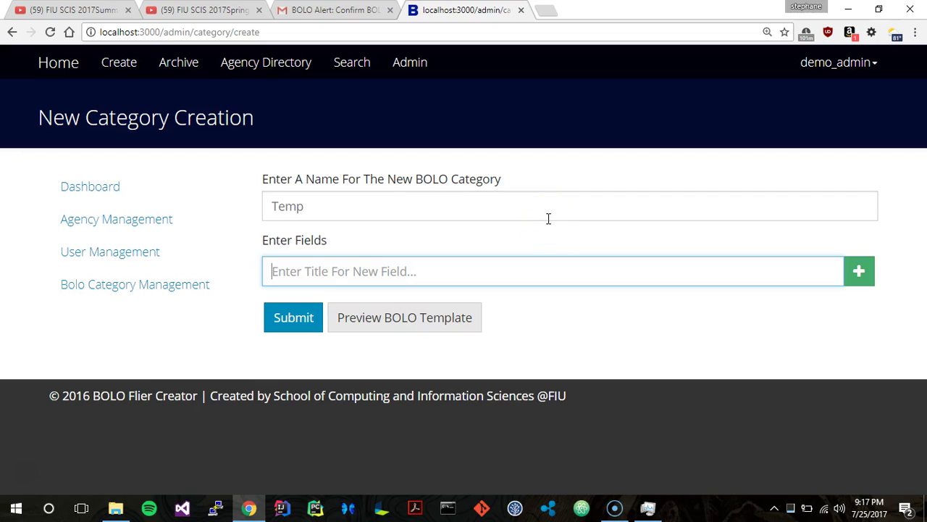
{"action": "type", "text": "SPACE"}
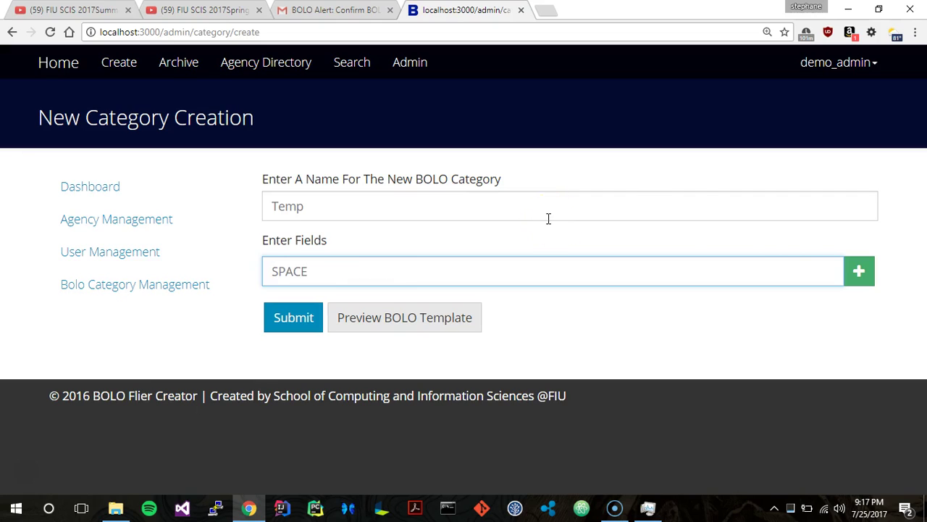
{"action": "key", "text": "BackSpace"}
{"action": "key", "text": "BackSpace"}
{"action": "key", "text": "BackSpace"}
{"action": "key", "text": "BackSpace"}
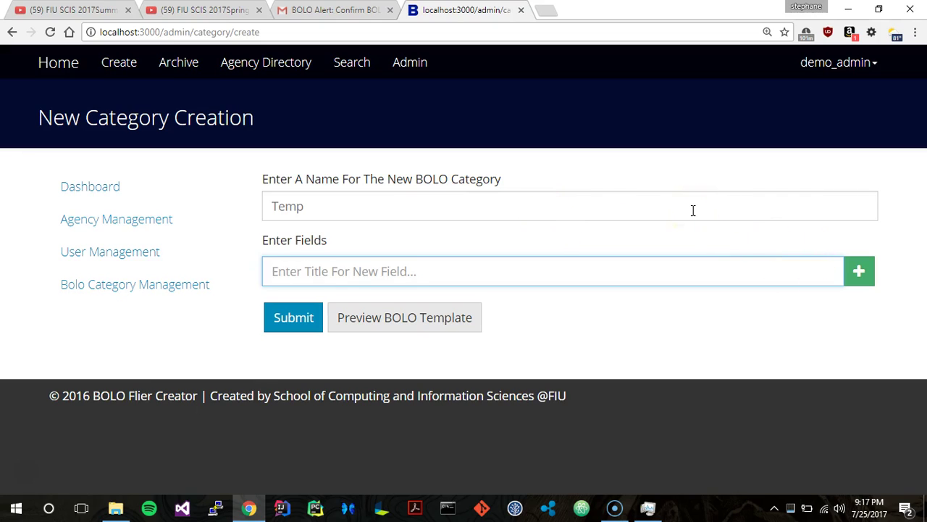
{"action": "type", "text": "R"}
{"action": "key", "text": "BackSpace"}
{"action": "type", "text": "Temp Spaces"}
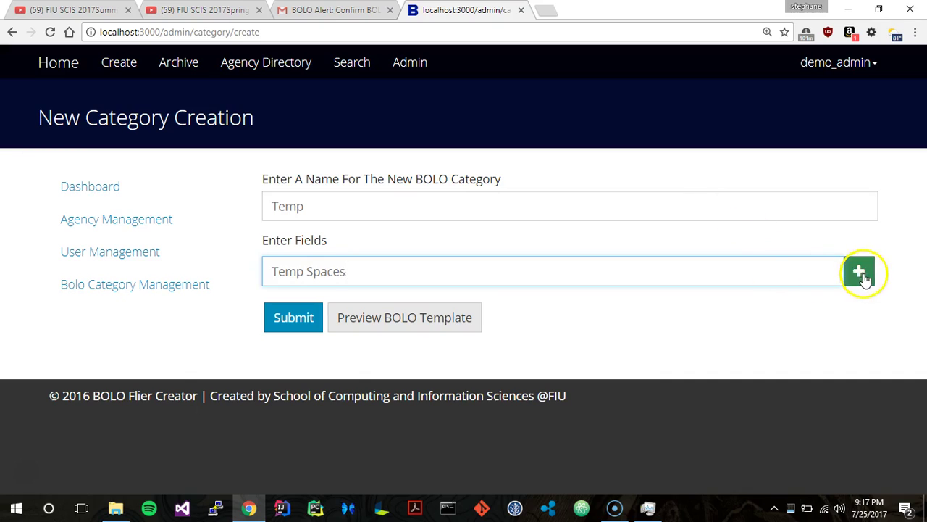
{"action": "left_click", "coordinate": [861, 272]}
Add the fields Temp Houses and 'This makes no sense', then preview the template.
{"action": "left_click", "coordinate": [438, 301]}
{"action": "type", "text": "T"}
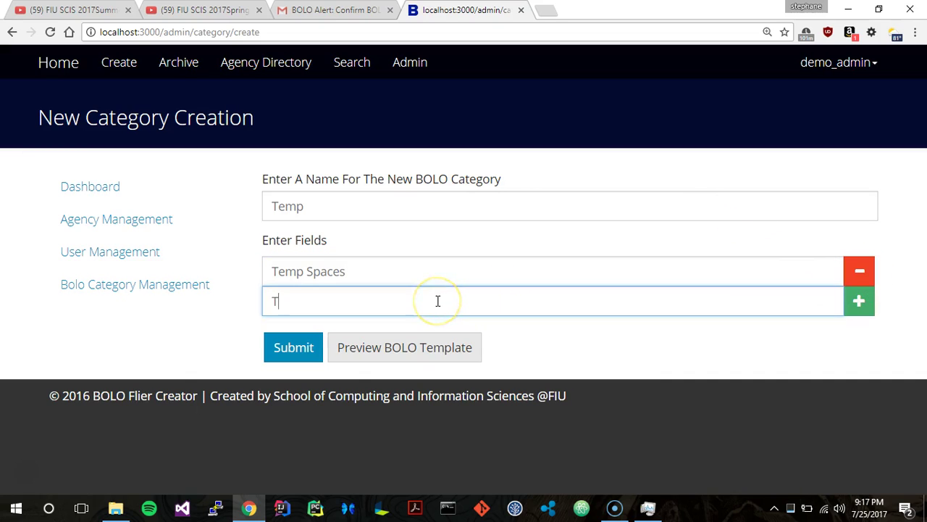
{"action": "type", "text": "emp Houses"}
{"action": "left_click", "coordinate": [859, 300]}
{"action": "left_click", "coordinate": [575, 342]}
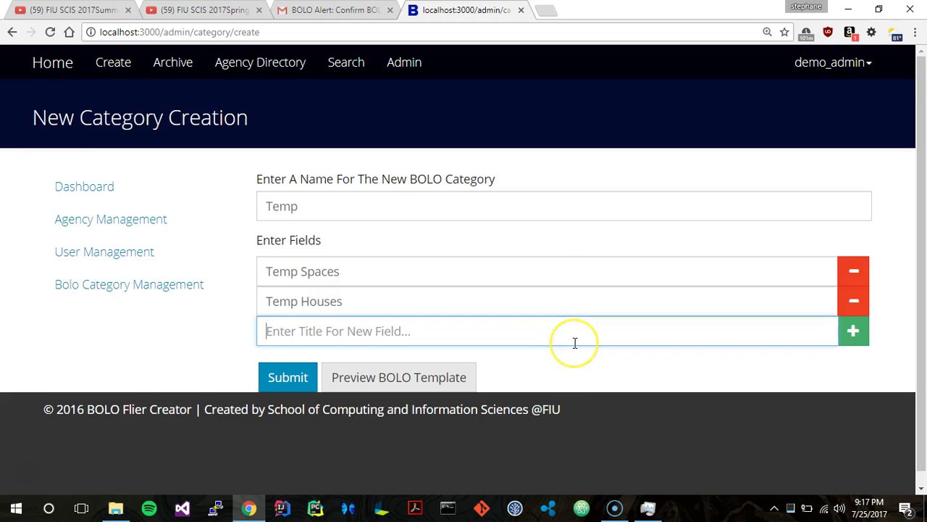
{"action": "type", "text": "This makes no sense"}
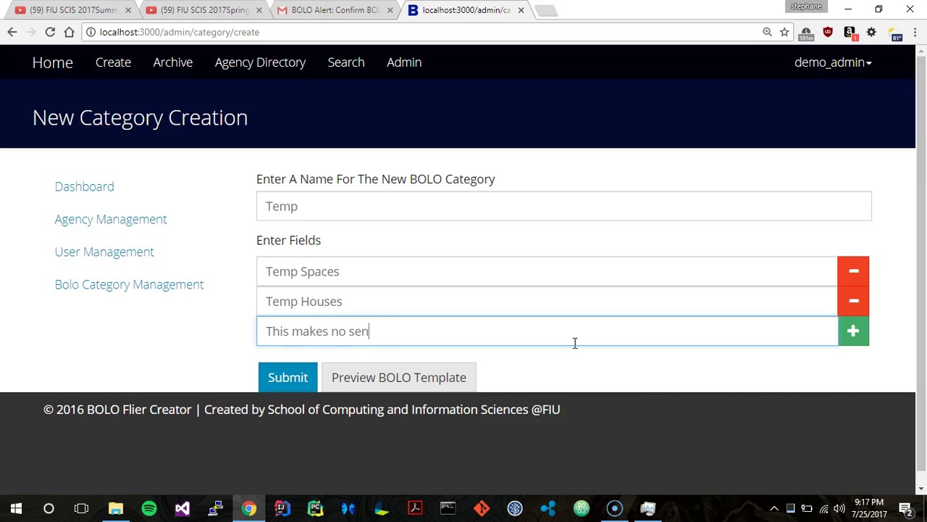
{"action": "left_click", "coordinate": [439, 379]}
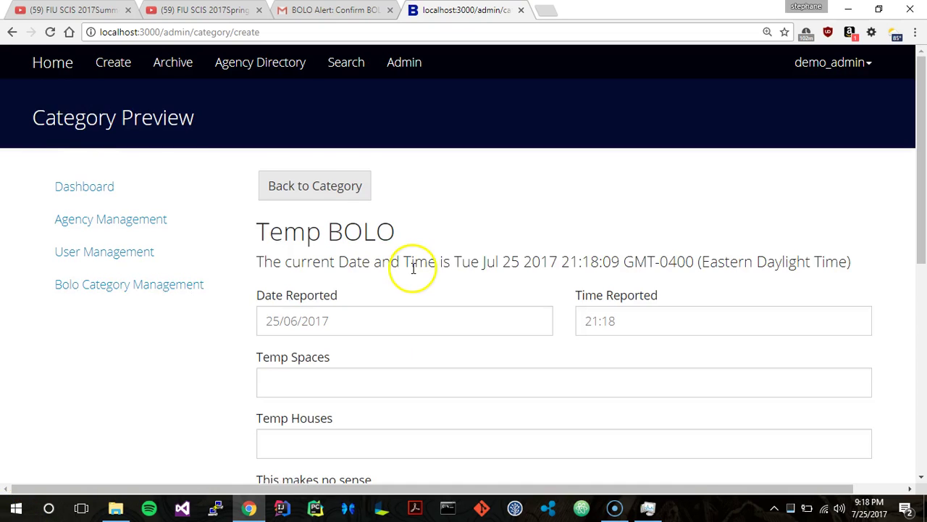
Scroll through the Temp template preview to review date, time and the three Temp fields.
{"action": "scroll", "coordinate": [412, 271], "scroll_direction": "down", "scroll_amount": 4}
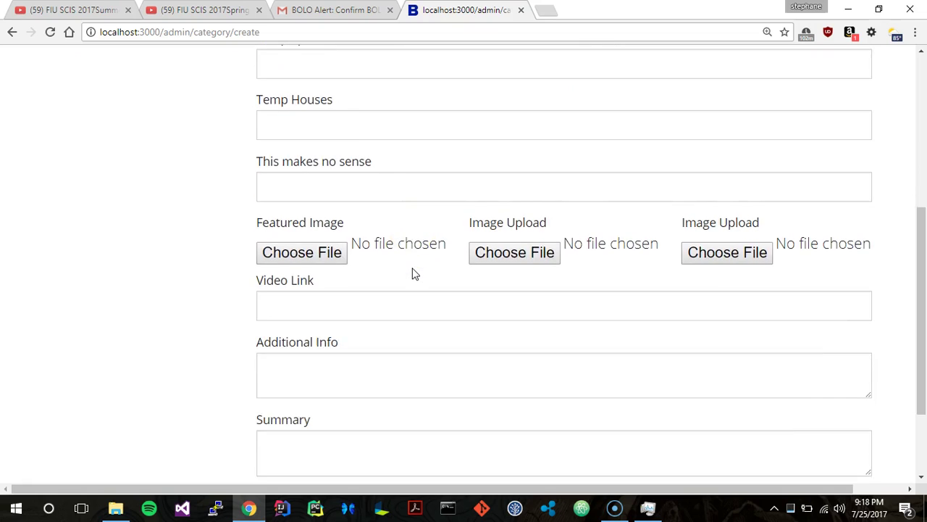
{"action": "scroll", "coordinate": [412, 271], "scroll_direction": "up", "scroll_amount": 4}
{"action": "scroll", "coordinate": [413, 268], "scroll_direction": "down", "scroll_amount": 6}
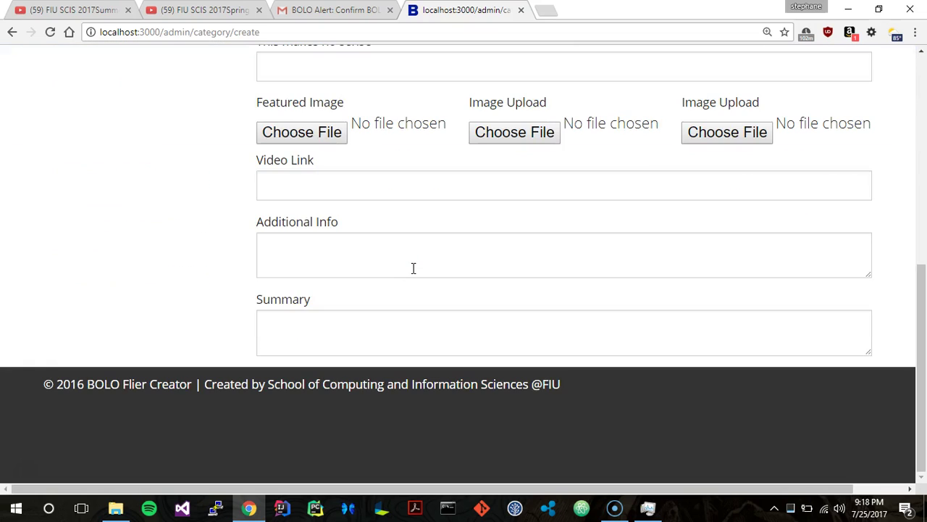
{"action": "scroll", "coordinate": [413, 268], "scroll_direction": "up", "scroll_amount": 6}
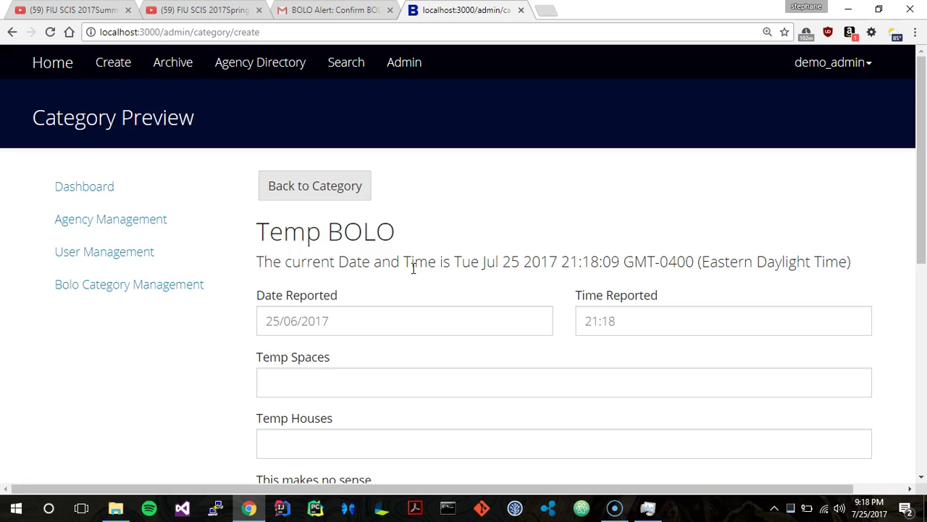
{"action": "scroll", "coordinate": [413, 268], "scroll_direction": "down", "scroll_amount": 1}
{"action": "scroll", "coordinate": [413, 268], "scroll_direction": "up", "scroll_amount": 1}
{"action": "scroll", "coordinate": [413, 268], "scroll_direction": "down", "scroll_amount": 4}
{"action": "scroll", "coordinate": [413, 268], "scroll_direction": "up", "scroll_amount": 4}
Open demo_admin's Account page and highlight its e-mail, Section / Unit and ADMINISTRATOR role.
{"action": "left_click", "coordinate": [844, 63]}
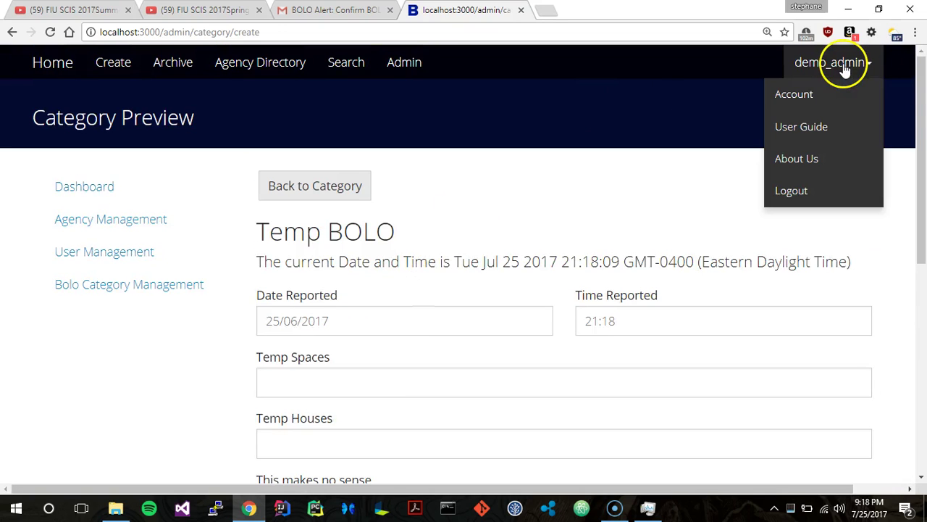
{"action": "left_click", "coordinate": [812, 94]}
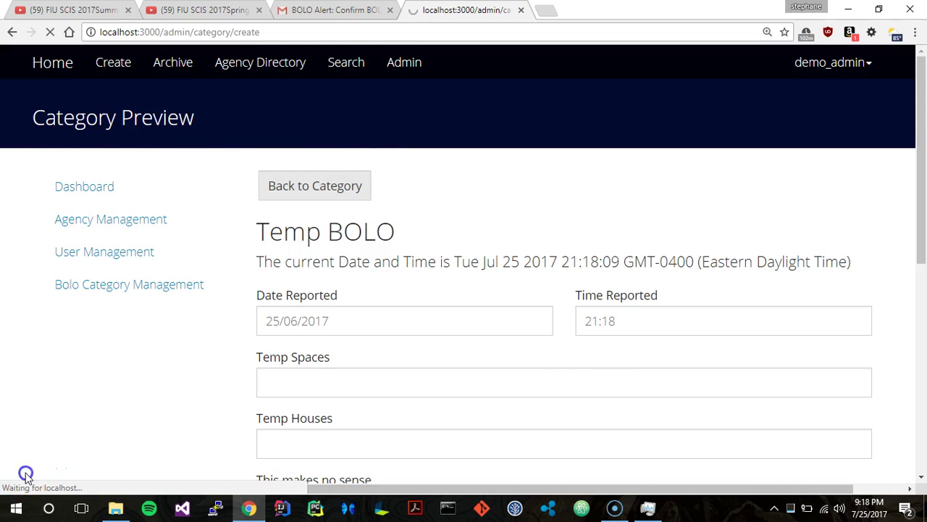
{"action": "scroll", "coordinate": [397, 387], "scroll_direction": "down", "scroll_amount": 1}
{"action": "scroll", "coordinate": [396, 386], "scroll_direction": "up", "scroll_amount": 1}
{"action": "double_click", "coordinate": [580, 259]}
{"action": "double_click", "coordinate": [577, 315]}
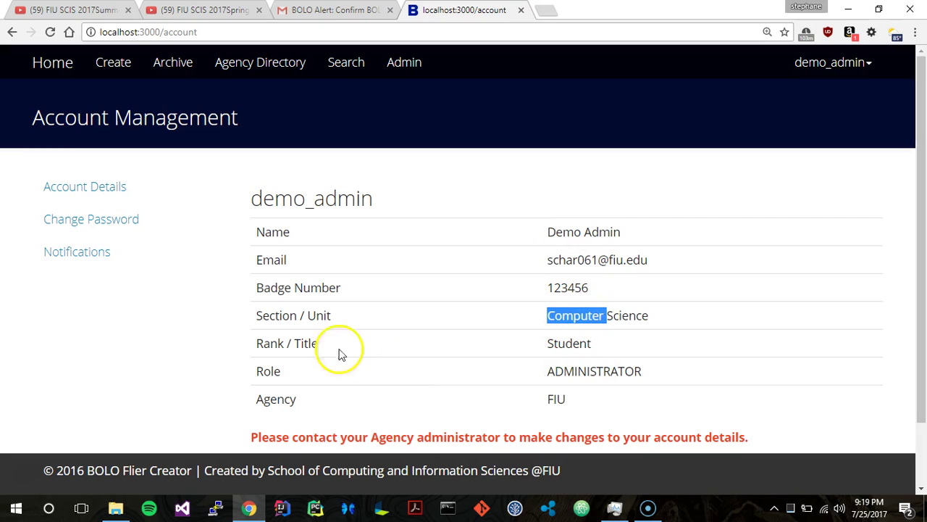
{"action": "left_click", "coordinate": [568, 370]}
{"action": "double_click", "coordinate": [568, 369]}
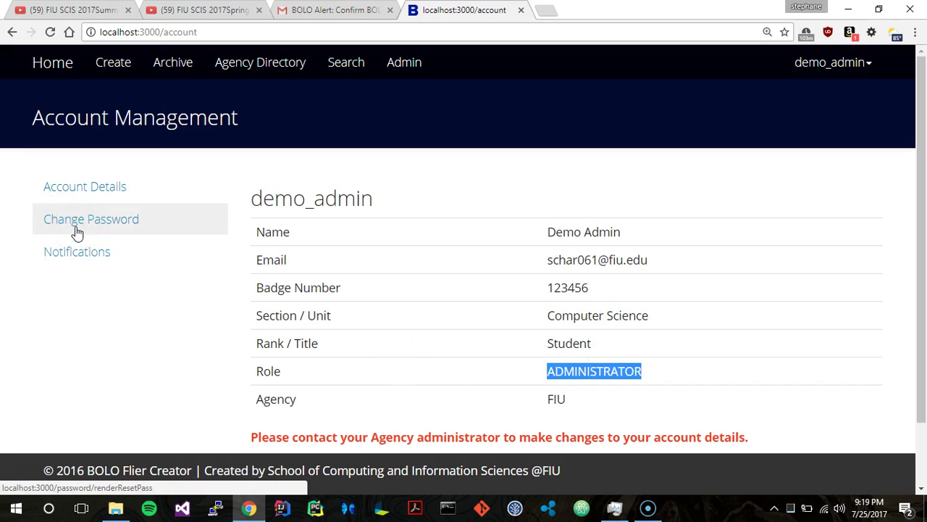
{"action": "left_click", "coordinate": [73, 252]}
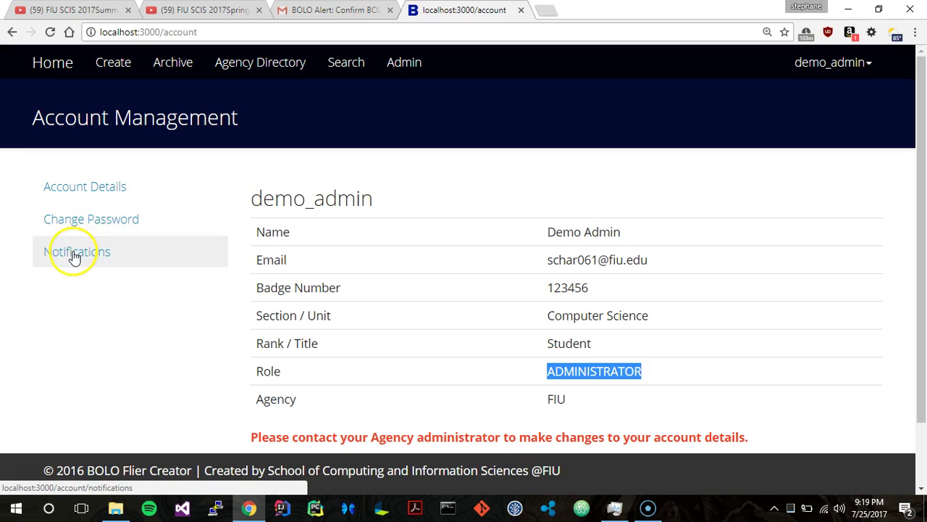
Subscribe to Gmail Department notifications from More Agencies and return to current subscriptions.
{"action": "left_click", "coordinate": [82, 257]}
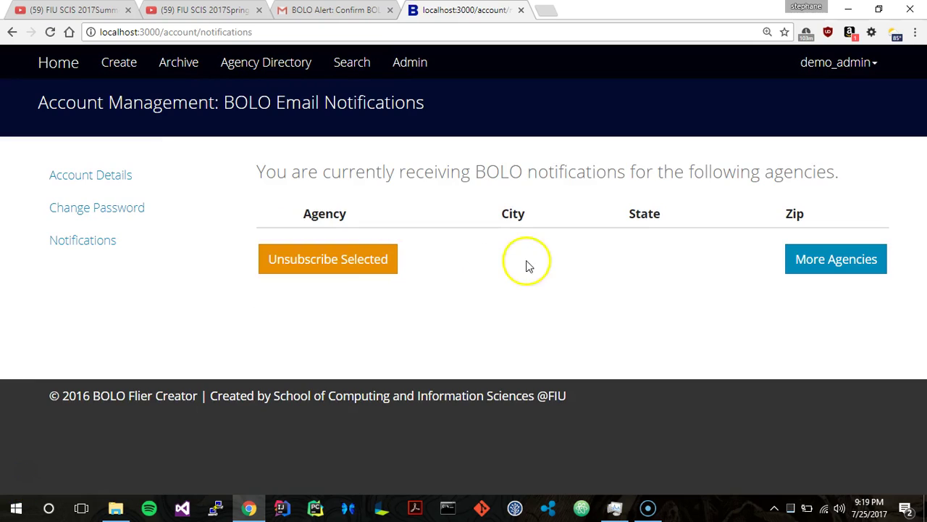
{"action": "left_click", "coordinate": [853, 270]}
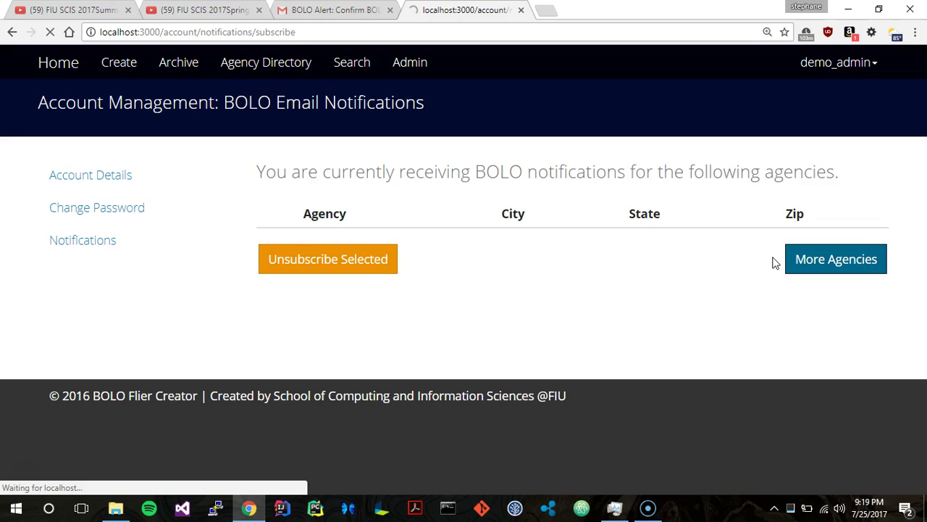
{"action": "scroll", "coordinate": [507, 246], "scroll_direction": "down", "scroll_amount": 1}
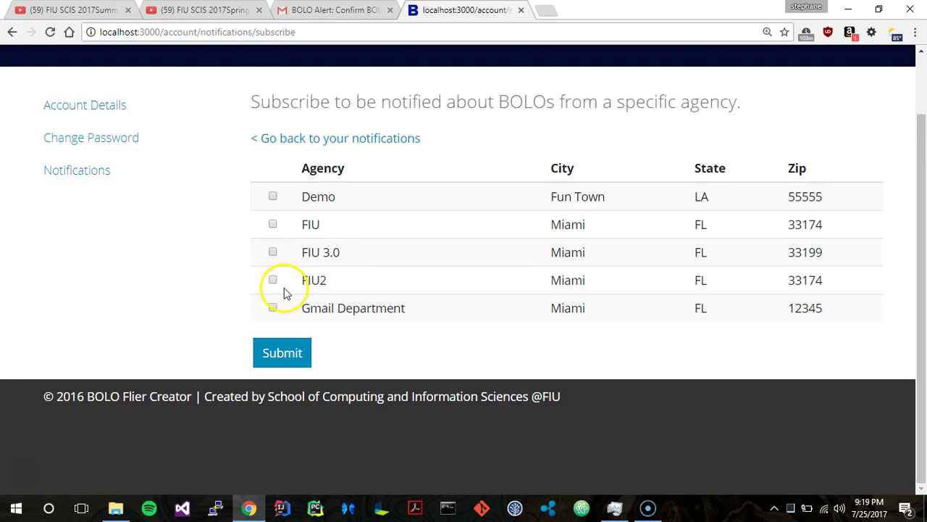
{"action": "left_click", "coordinate": [282, 354]}
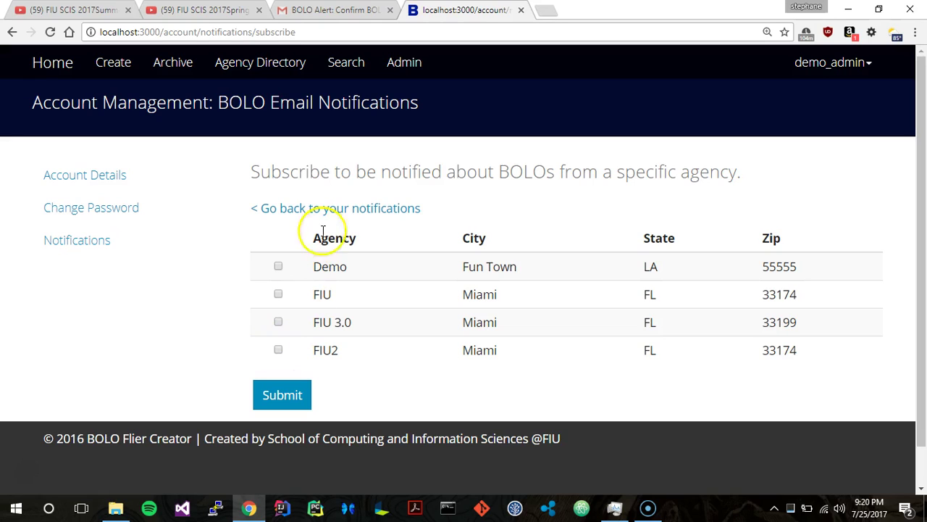
{"action": "left_click", "coordinate": [324, 217]}
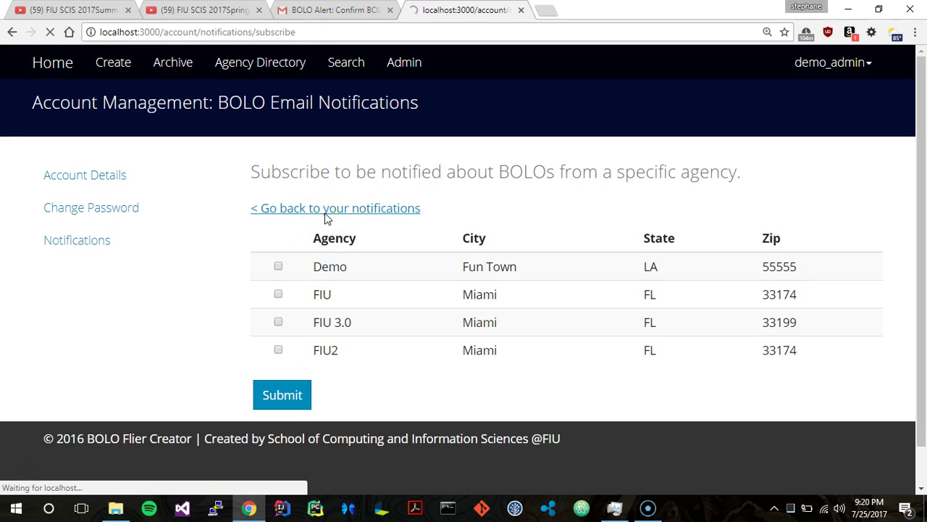